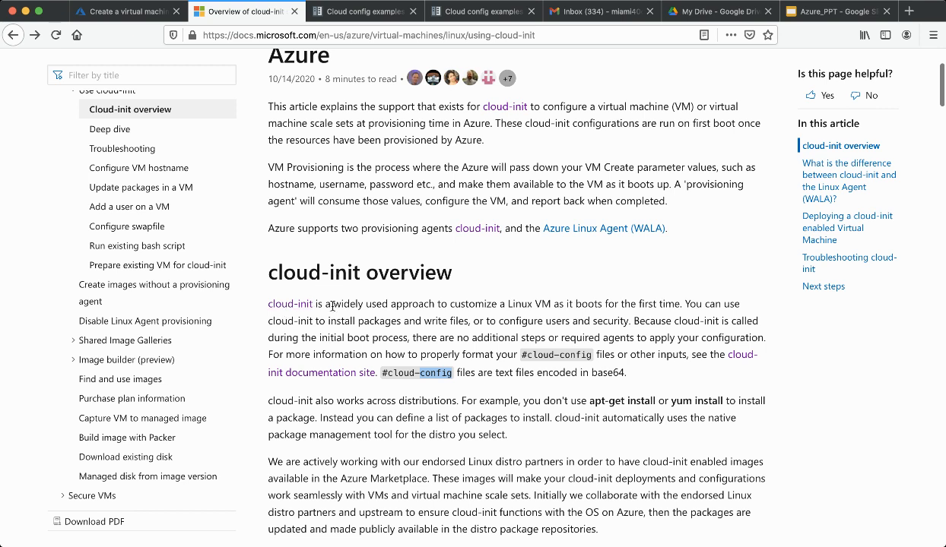
# Highlight 'Linux', 'first time' and the cross-distribution paragraph in the cloud-init overview
pyautogui.doubleClick(521, 305)
pyautogui.doubleClick(646, 305)
pyautogui.moveTo(646, 304); pyautogui.dragTo(657, 307)
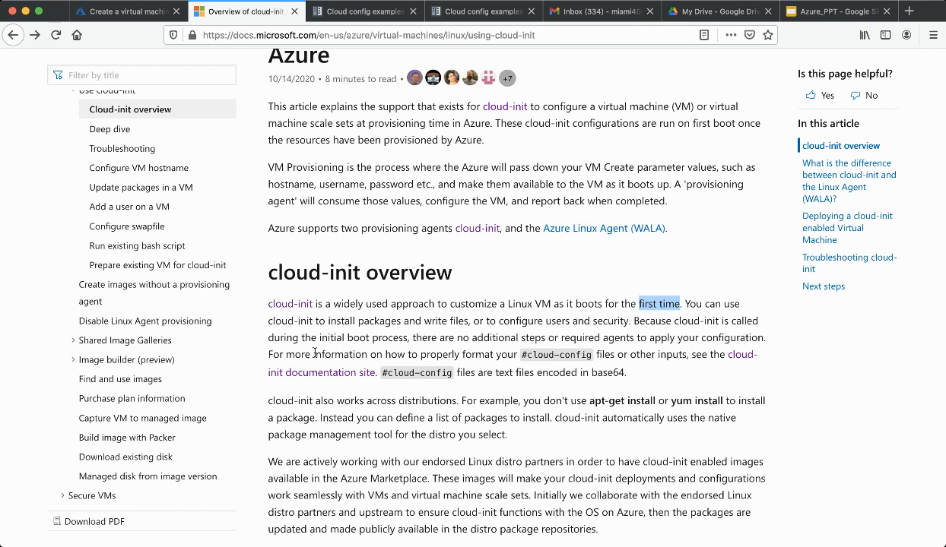
pyautogui.scroll(-1, 481, 413)
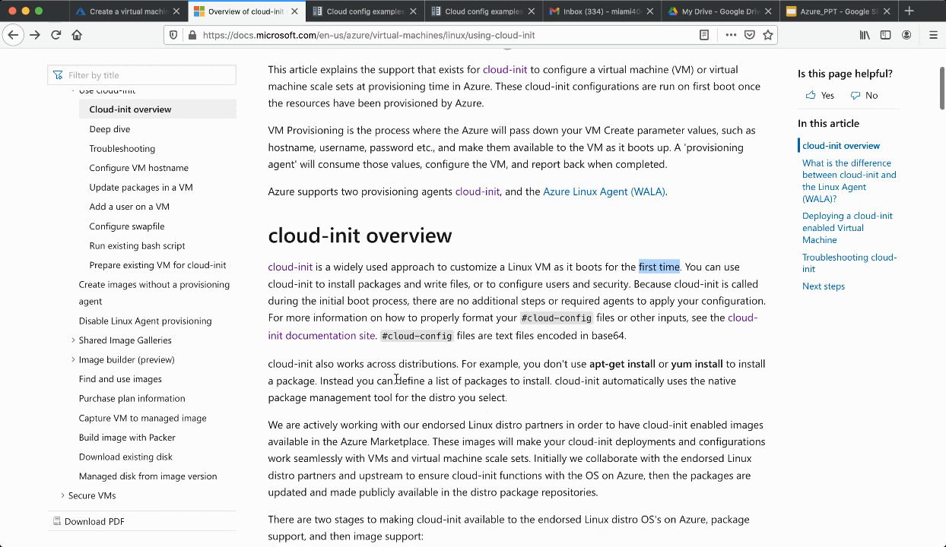
pyautogui.tripleClick(485, 365)
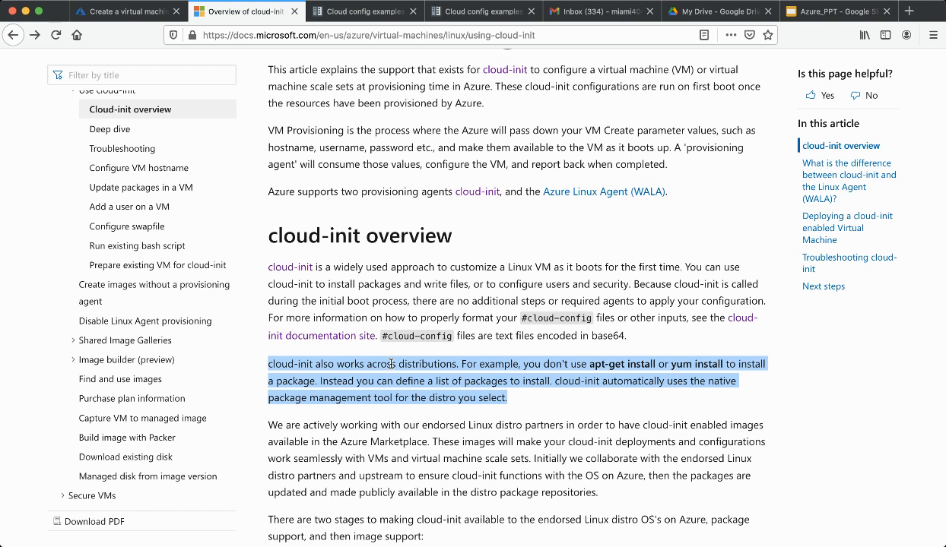
pyautogui.click(574, 375)
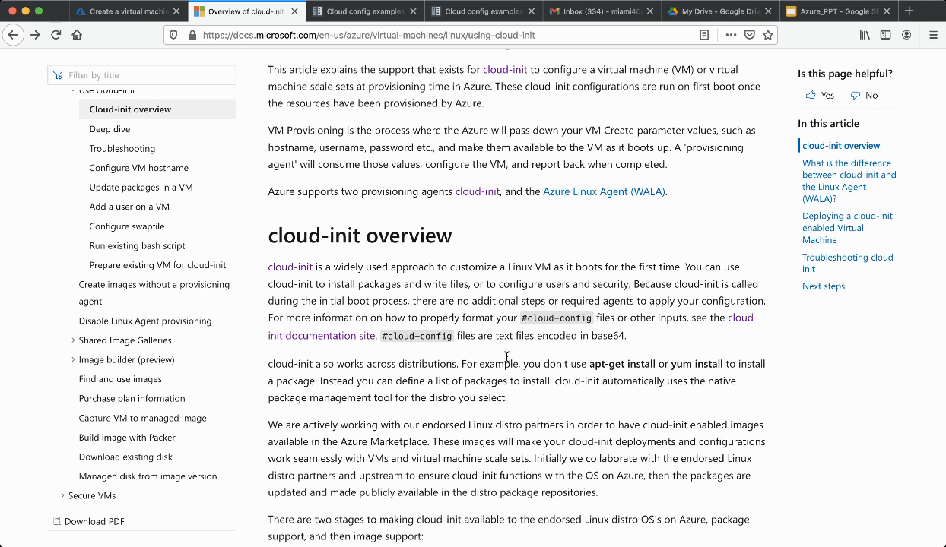
# Highlight 'apt-get install' and 'init' in that paragraph, then return to the Create a virtual machine tab
pyautogui.moveTo(588, 365); pyautogui.dragTo(681, 364)
pyautogui.moveTo(299, 365); pyautogui.dragTo(309, 365)
pyautogui.click(297, 365)
pyautogui.doubleClick(297, 365)
pyautogui.scroll(-2, 319, 304)
pyautogui.scroll(2, 334, 228)
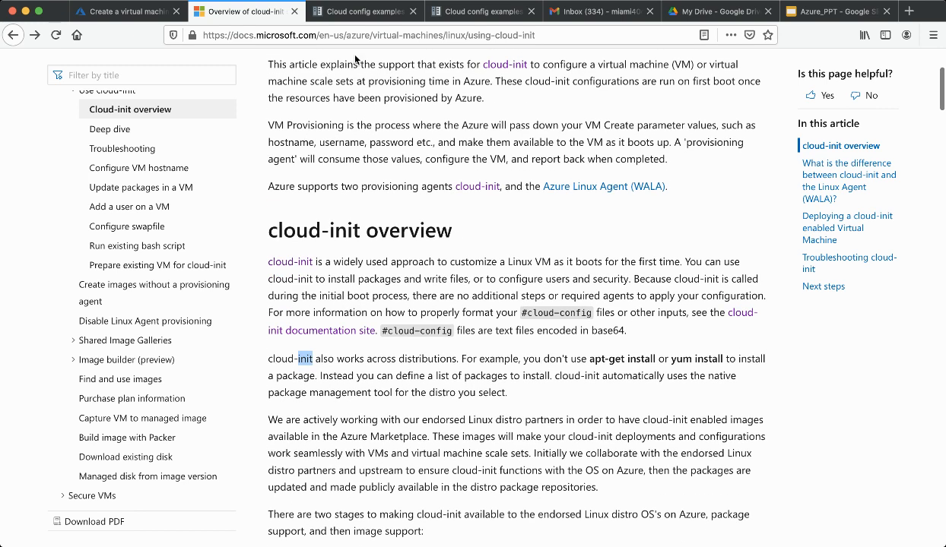
pyautogui.click(130, 12)
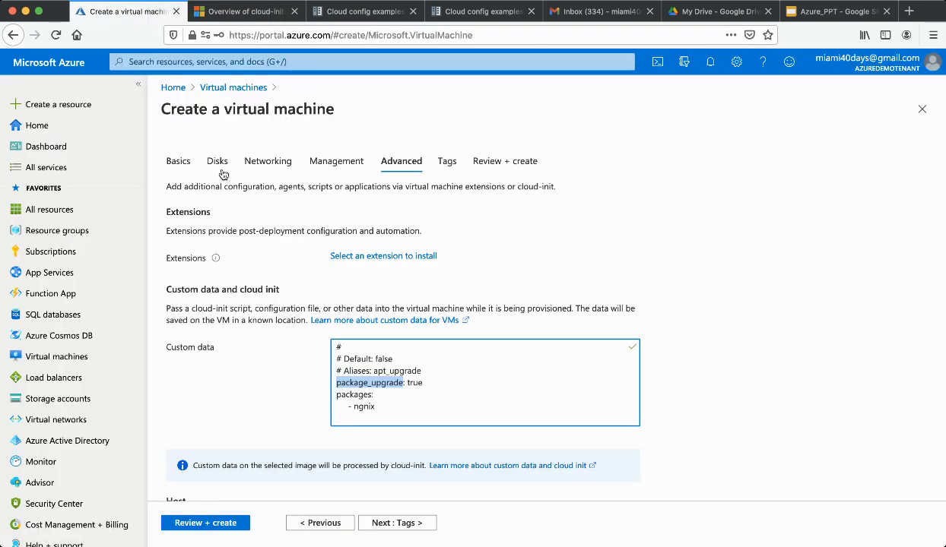
# Review the Basics tab down to Inbound port rules, then continue to the Disks step
pyautogui.click(178, 160)
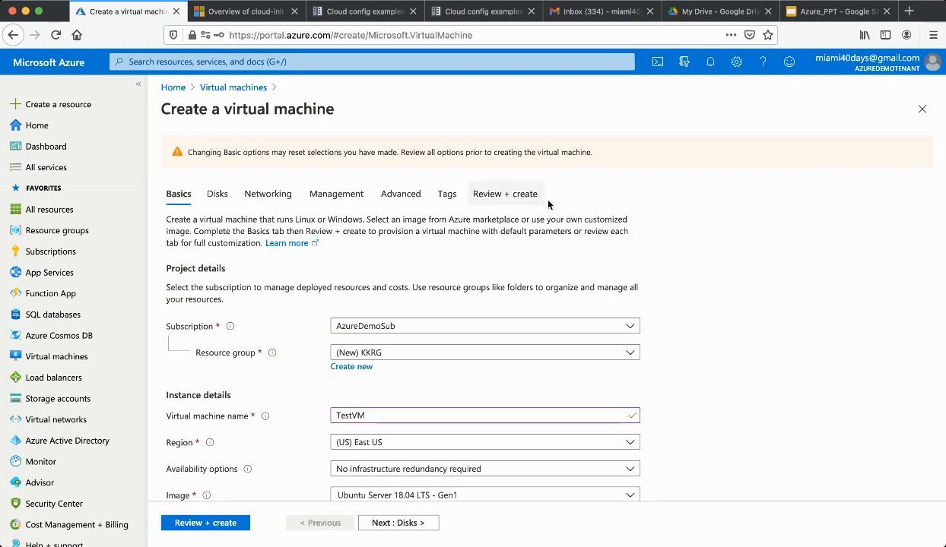
pyautogui.scroll(-4, 533, 194)
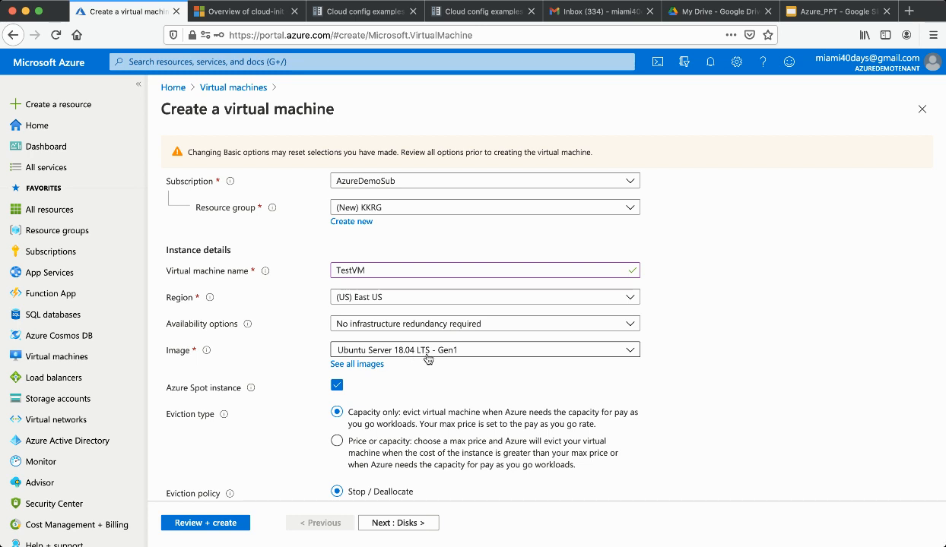
pyautogui.scroll(-5, 429, 354)
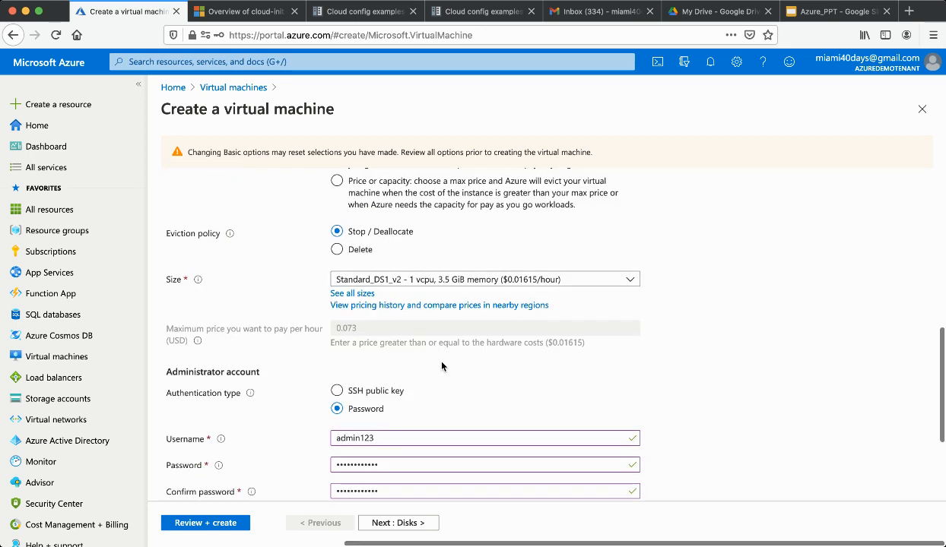
pyautogui.scroll(-4, 442, 367)
pyautogui.scroll(5, 442, 367)
pyautogui.scroll(-2, 442, 367)
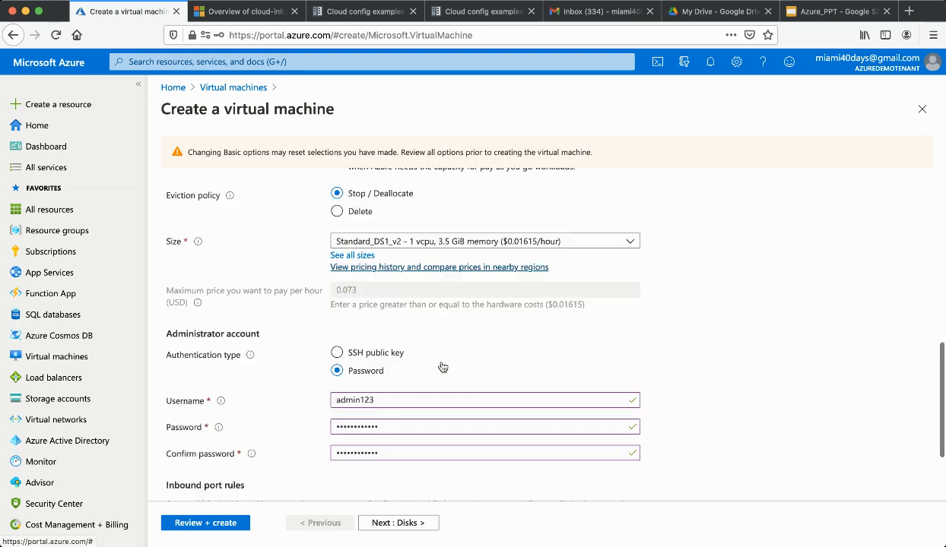
pyautogui.scroll(-2, 442, 367)
pyautogui.scroll(-2, 442, 367)
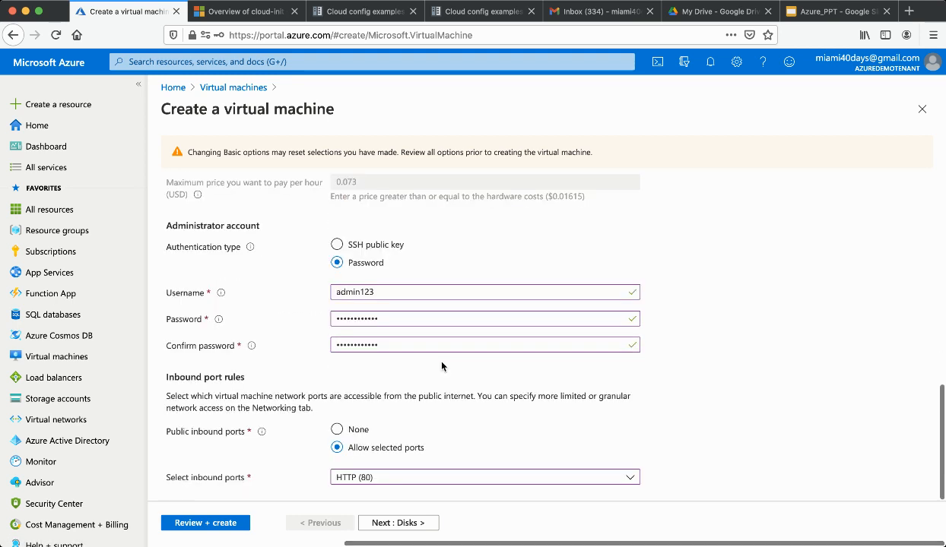
pyautogui.click(401, 522)
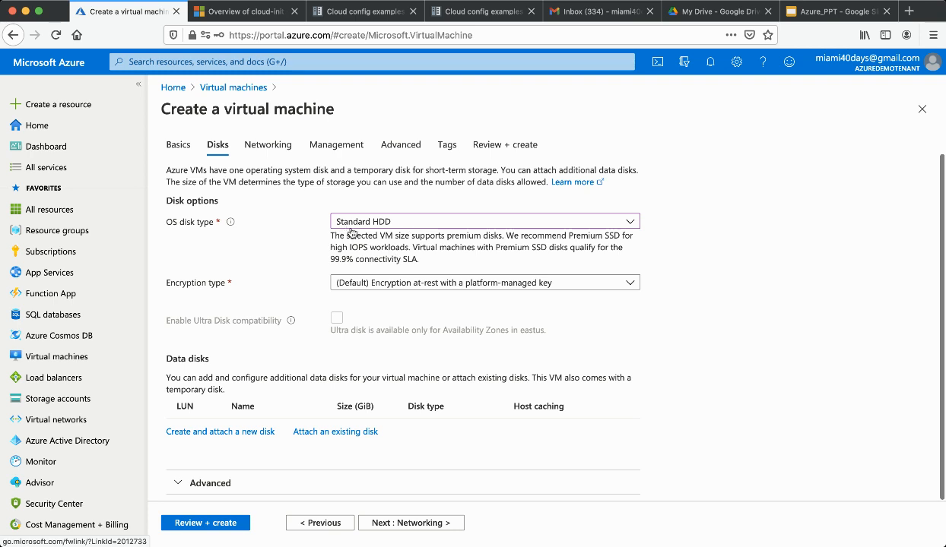
# Step through the Management and Tags tabs to the Advanced tab's Custom data box
pyautogui.click(332, 149)
pyautogui.click(448, 148)
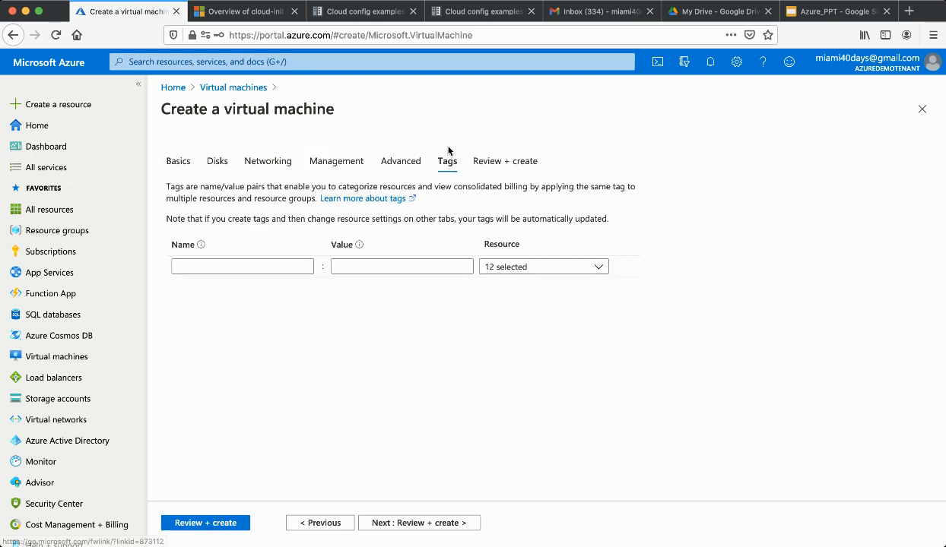
pyautogui.click(406, 162)
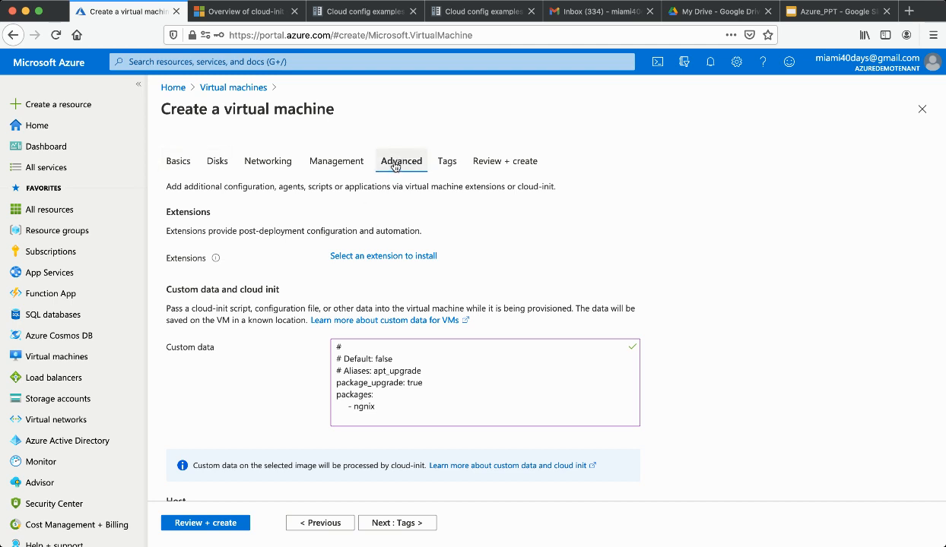
pyautogui.click(360, 370)
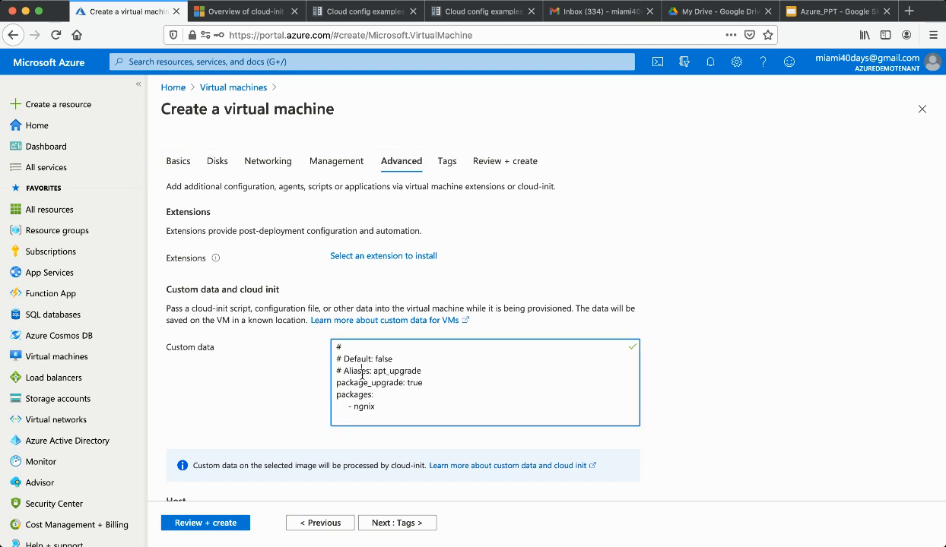
# Highlight 'data', 'init', 'cloud', 'script' and 'file' in the custom data text, then return to the cloud-init overview
pyautogui.doubleClick(204, 289)
pyautogui.doubleClick(270, 289)
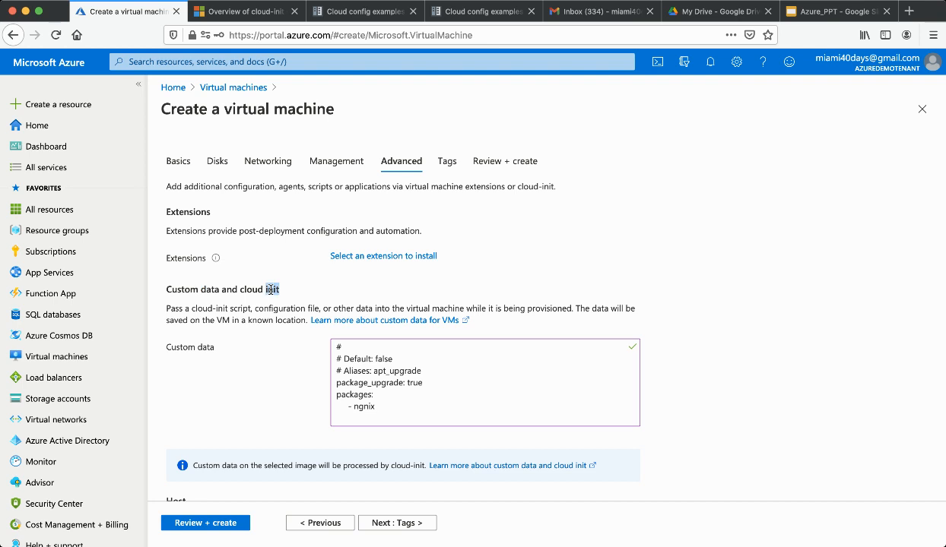
pyautogui.doubleClick(203, 309)
pyautogui.doubleClick(236, 308)
pyautogui.doubleClick(308, 309)
pyautogui.scroll(-2, 420, 359)
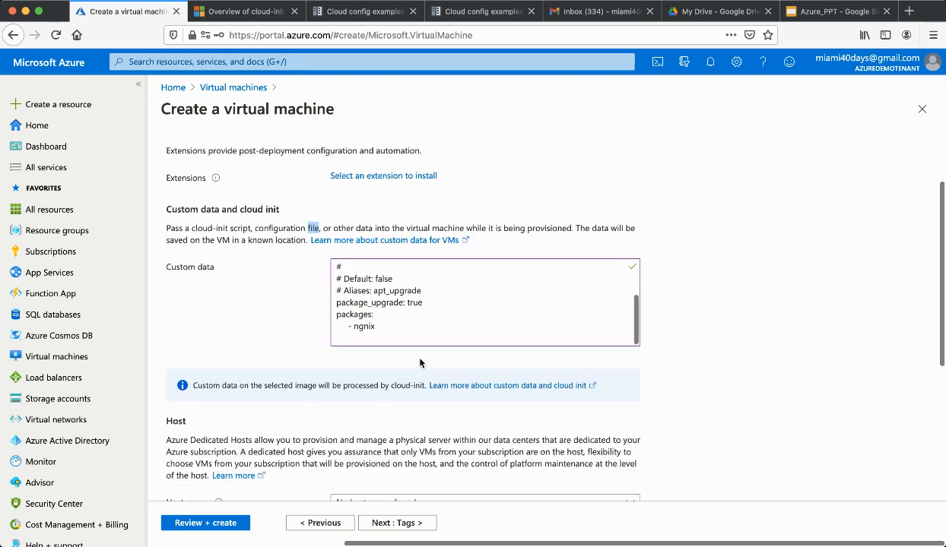
pyautogui.click(243, 12)
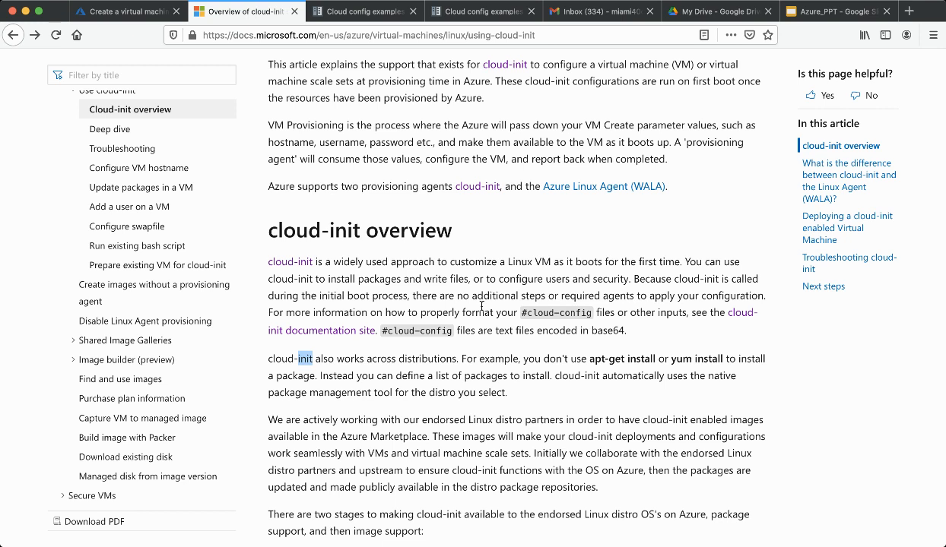
# Clear the highlight and open the cloud-init Cloud config examples page
pyautogui.scroll(-1, 469, 298)
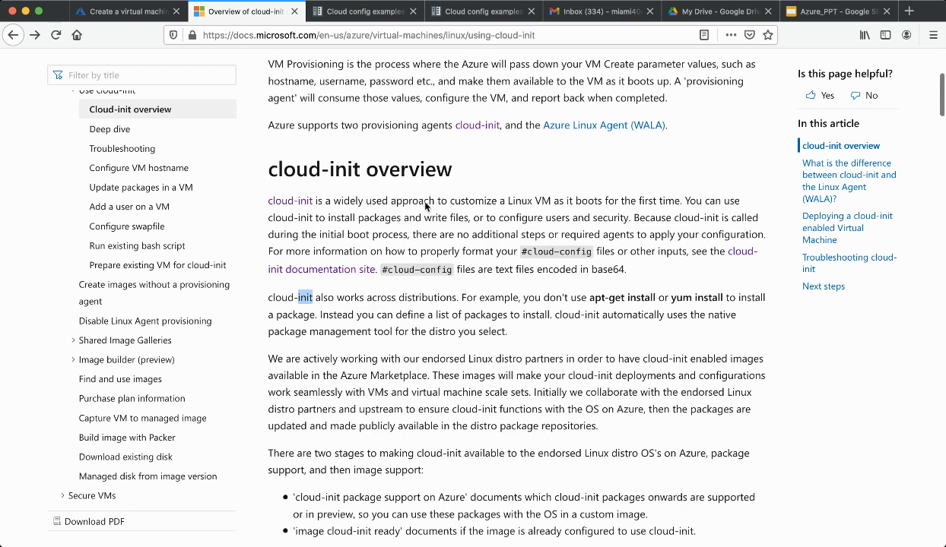
pyautogui.click(404, 271)
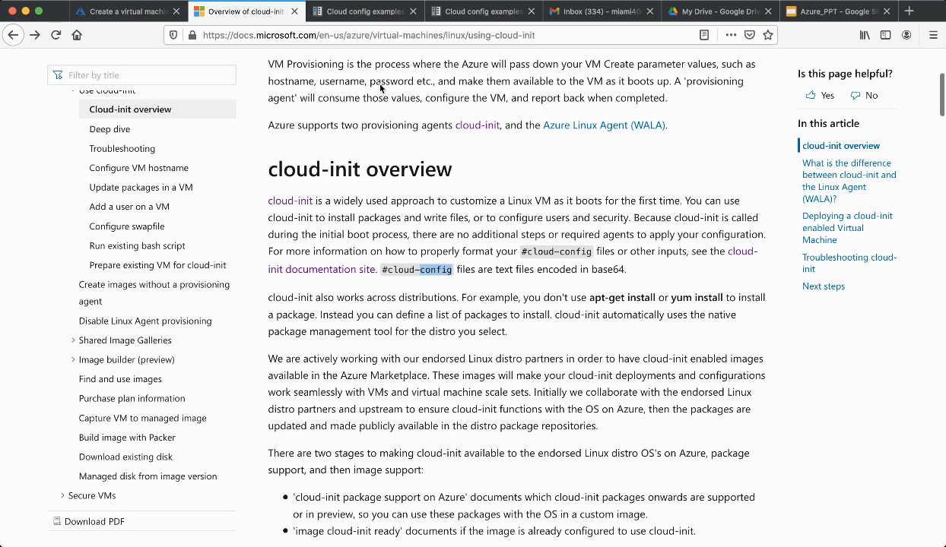
pyautogui.click(355, 12)
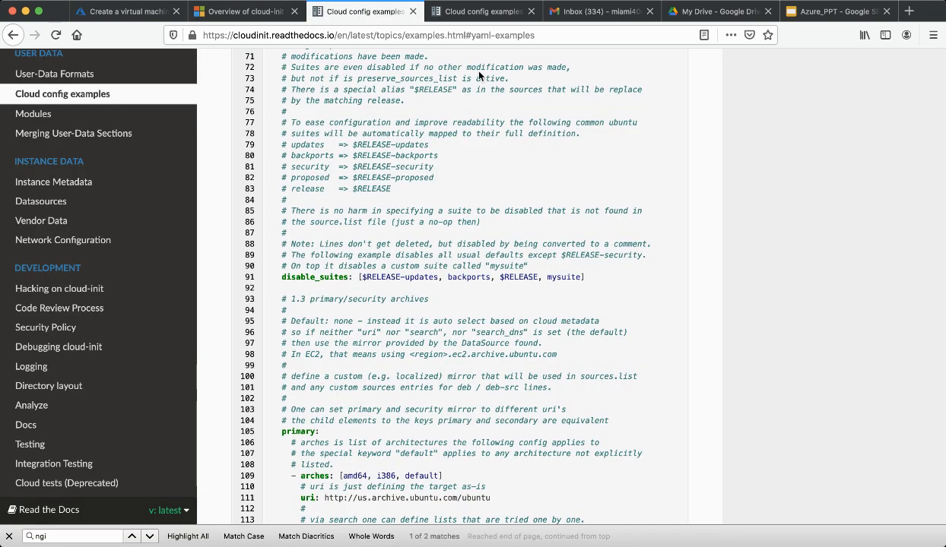
pyautogui.click(477, 12)
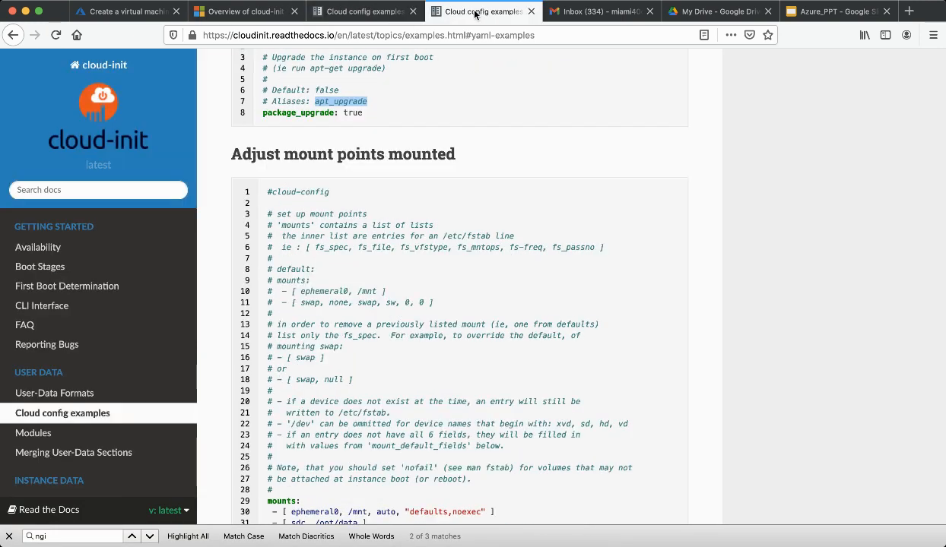
pyautogui.scroll(3, 433, 186)
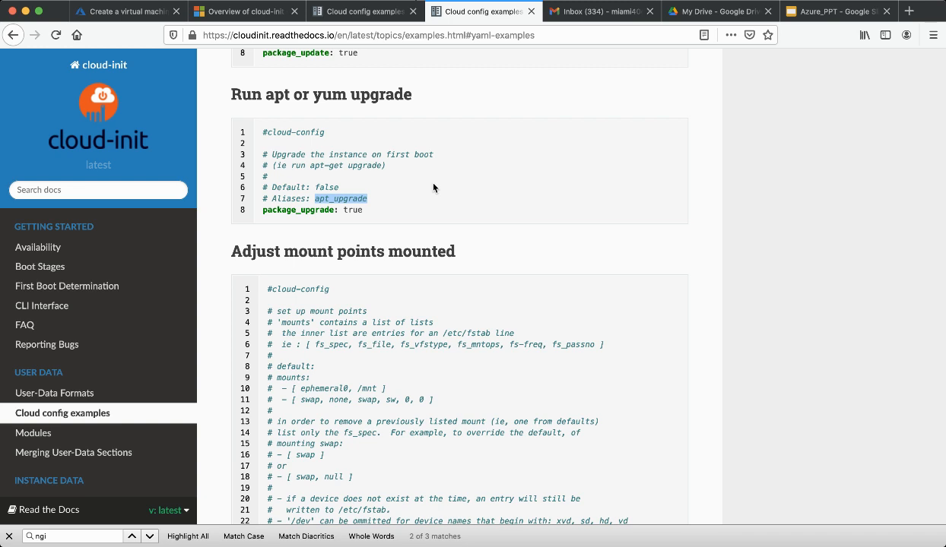
# Highlight #cloud-config, apt_upgrade and 'package_upgrade: true' in the example, then return to the VM wizard
pyautogui.doubleClick(275, 133)
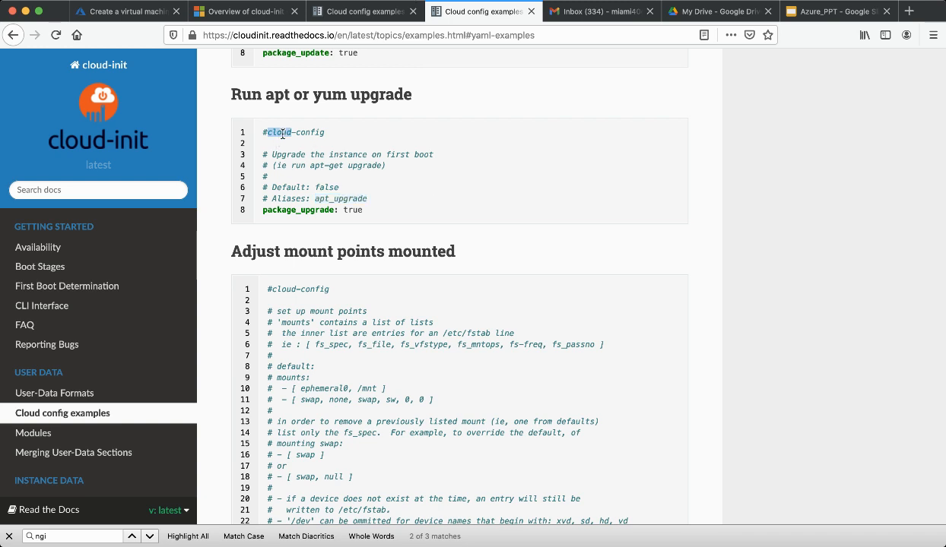
pyautogui.doubleClick(290, 210)
pyautogui.doubleClick(346, 199)
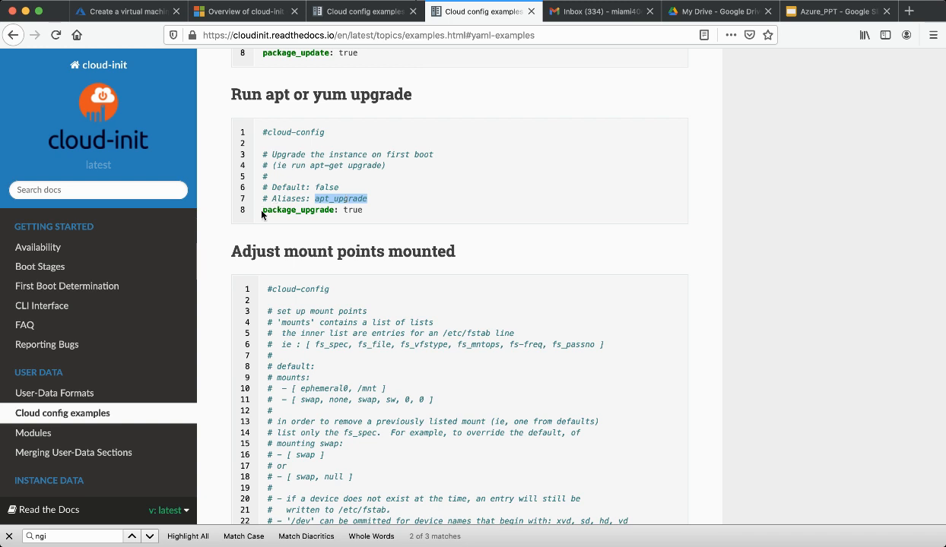
pyautogui.moveTo(262, 211); pyautogui.dragTo(355, 210)
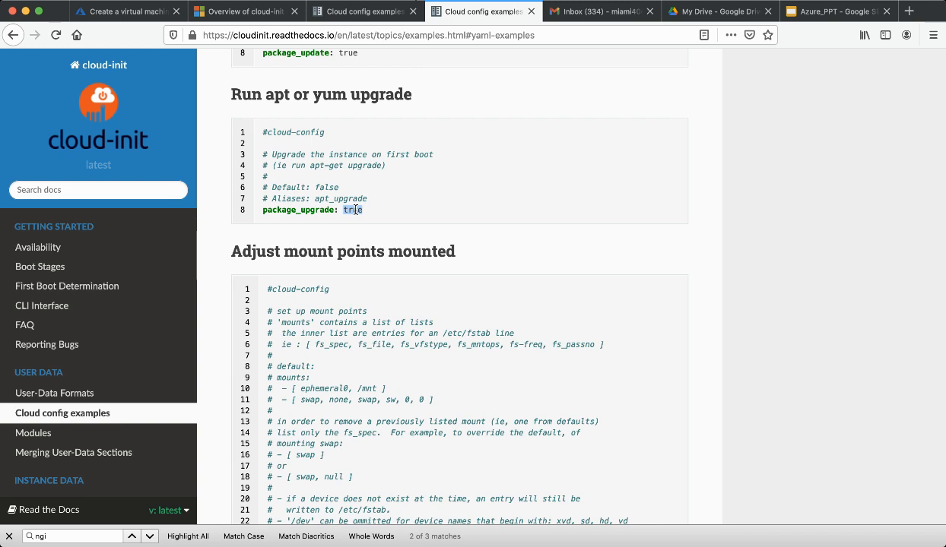
pyautogui.doubleClick(304, 210)
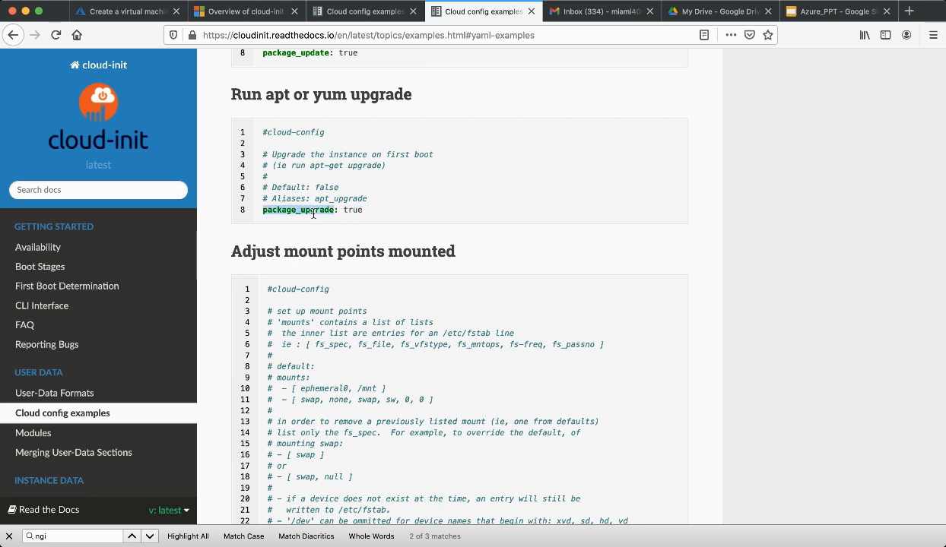
pyautogui.doubleClick(351, 209)
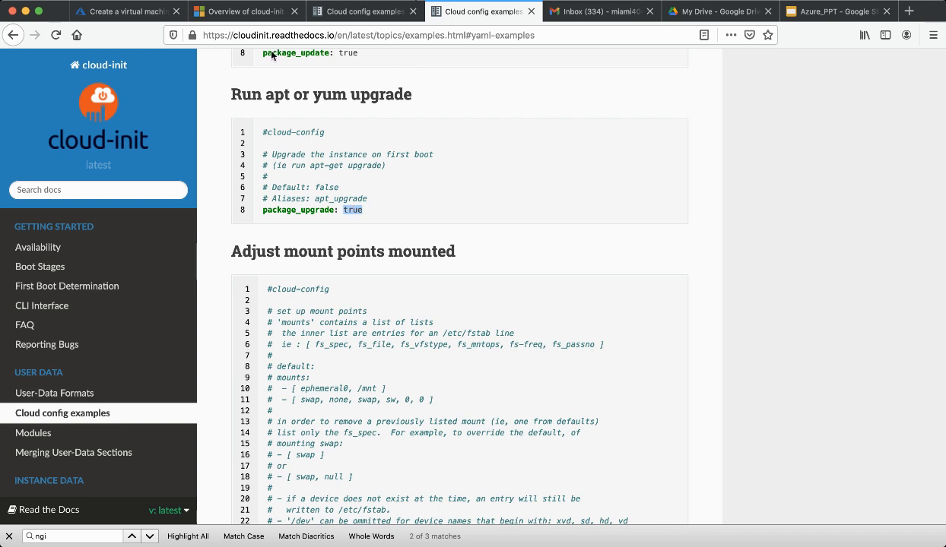
pyautogui.click(130, 12)
# Select the 'package_upgrade: true' line and the words packages and ngnix in the Custom data box
pyautogui.click(408, 304)
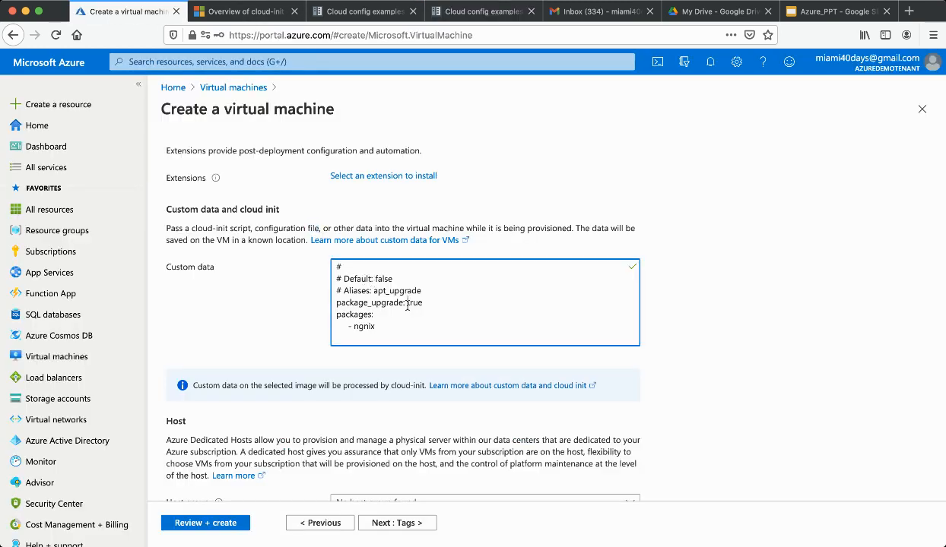
pyautogui.scroll(-1, 408, 304)
pyautogui.tripleClick(352, 260)
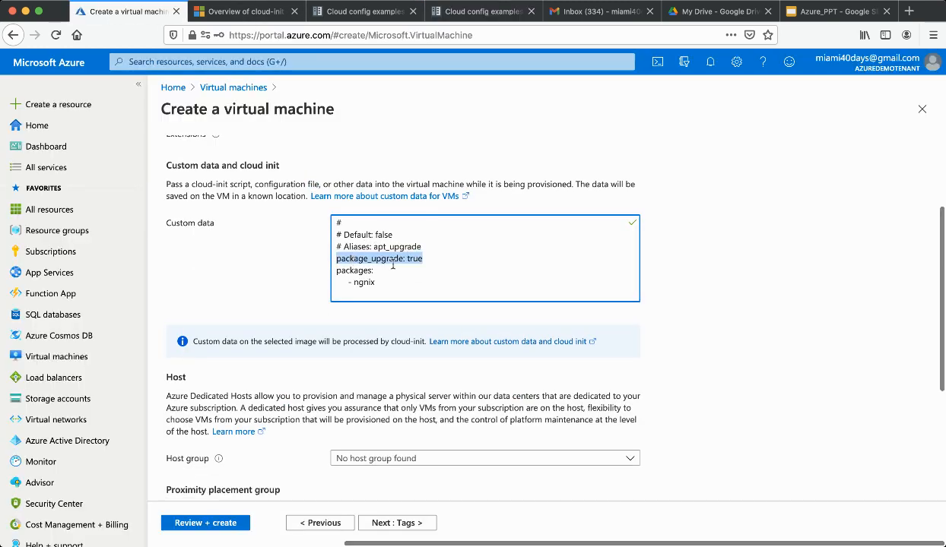
pyautogui.tripleClick(424, 260)
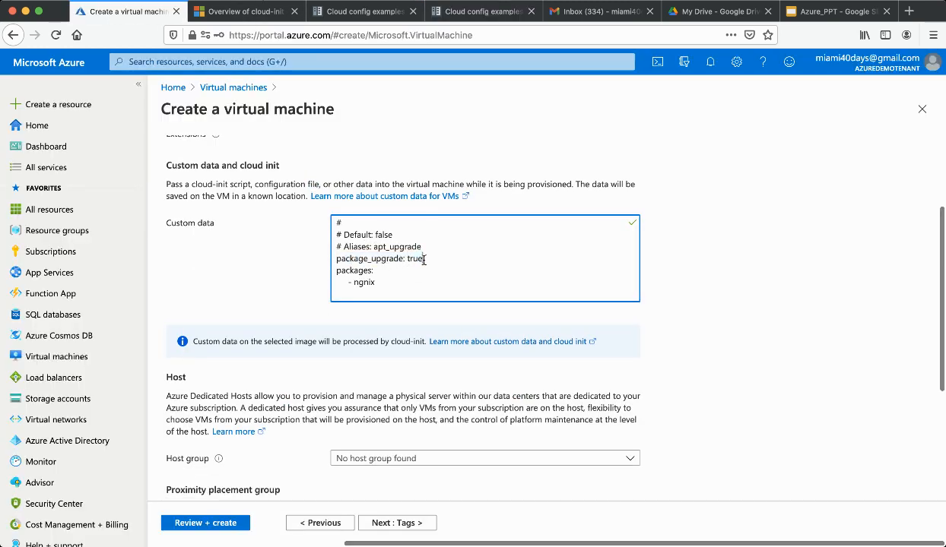
pyautogui.doubleClick(355, 271)
pyautogui.doubleClick(362, 282)
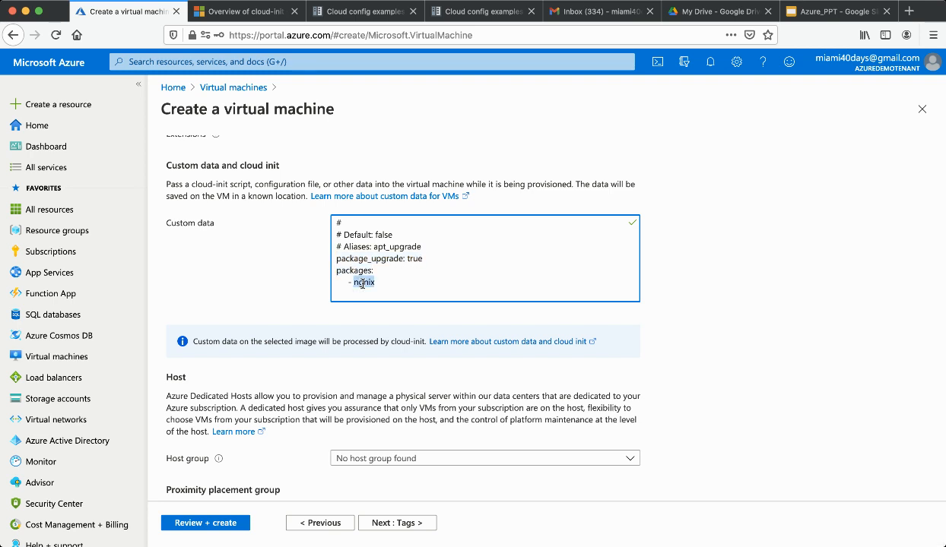
pyautogui.doubleClick(351, 271)
pyautogui.doubleClick(361, 282)
pyautogui.click(393, 242)
# Highlight the 'package_upgrade: true', 'packages:' and ngnix lines again, then proceed to Tags
pyautogui.scroll(2, 393, 241)
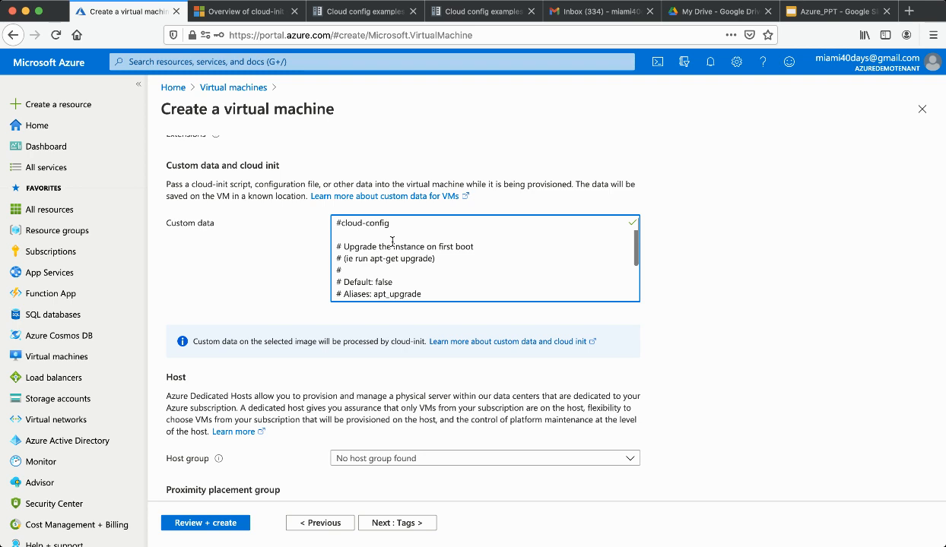
pyautogui.scroll(-3, 393, 242)
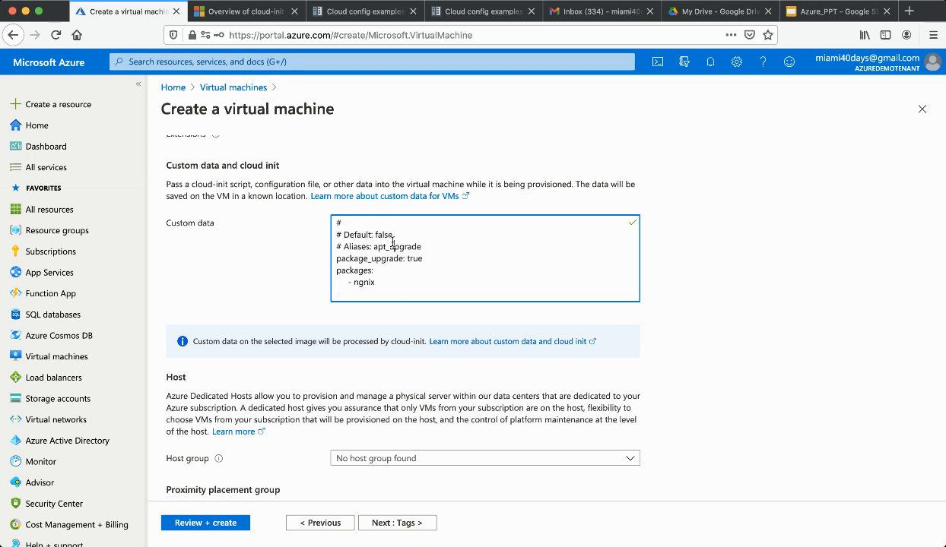
pyautogui.tripleClick(353, 259)
pyautogui.doubleClick(353, 270)
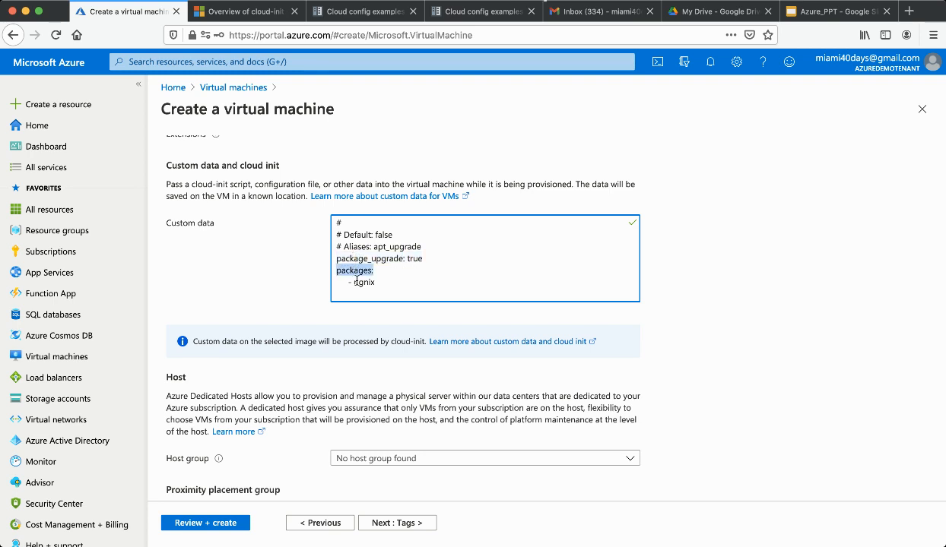
pyautogui.tripleClick(361, 283)
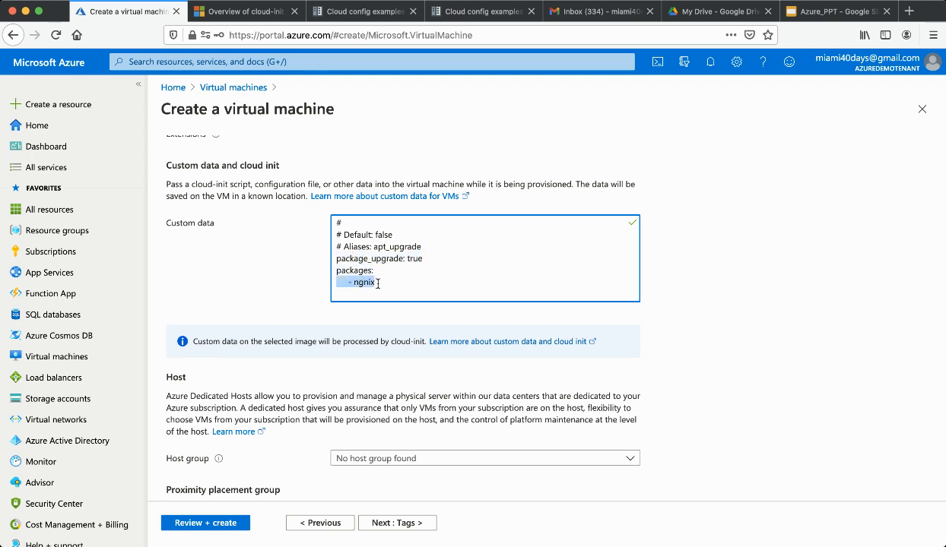
pyautogui.tripleClick(376, 255)
pyautogui.doubleClick(356, 270)
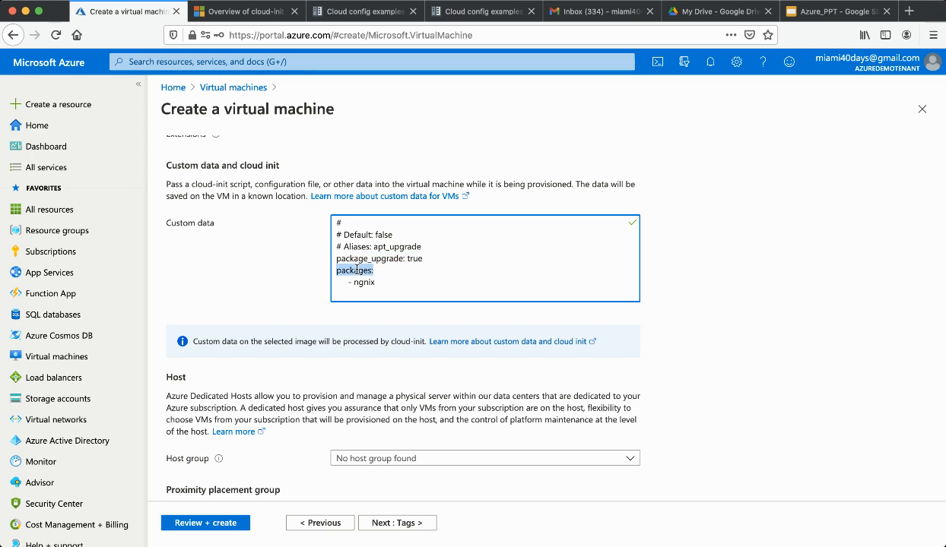
pyautogui.tripleClick(361, 283)
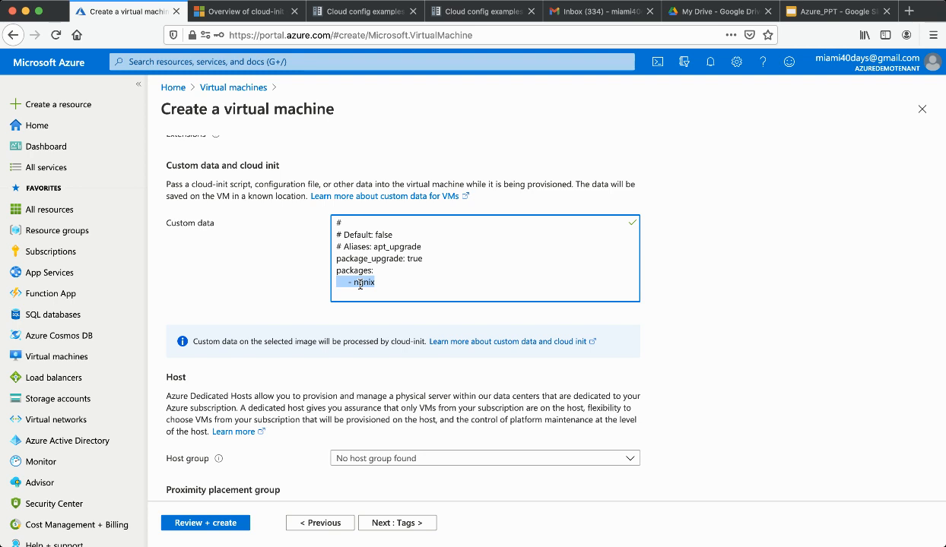
pyautogui.click(402, 523)
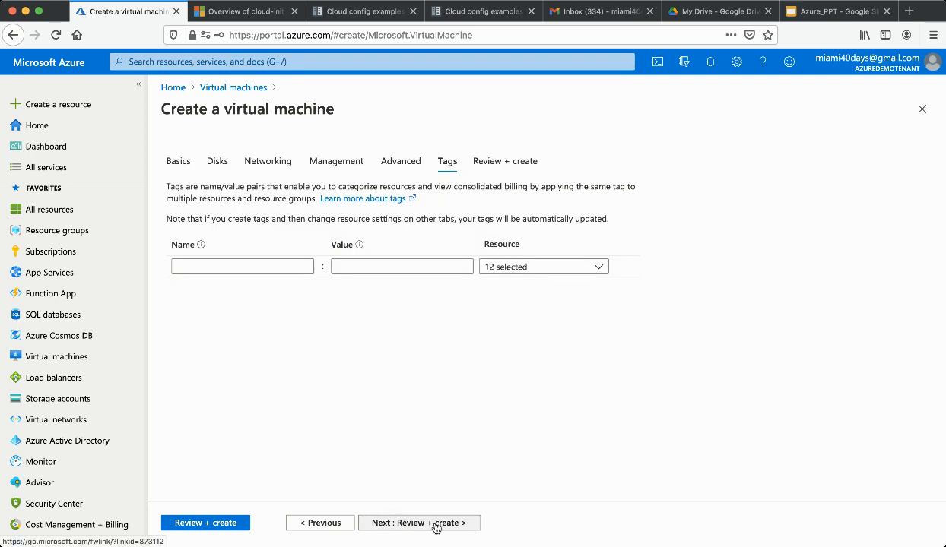
# Pass Review + create validation, then go back to Virtual machines and open the Add options
pyautogui.click(438, 526)
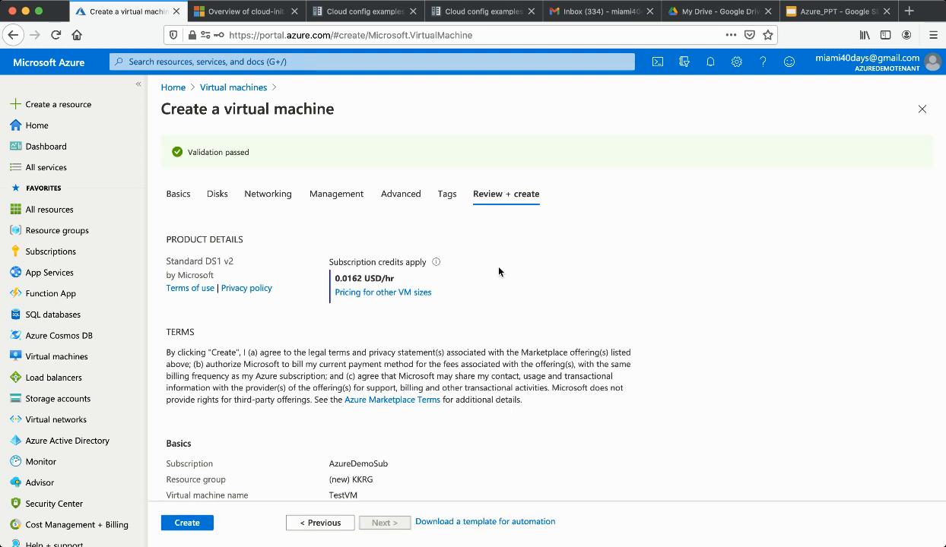
pyautogui.click(223, 89)
pyautogui.click(183, 150)
# Start a new VM named testvm in new resource group KKRG1 as an Azure Spot instance
pyautogui.click(202, 182)
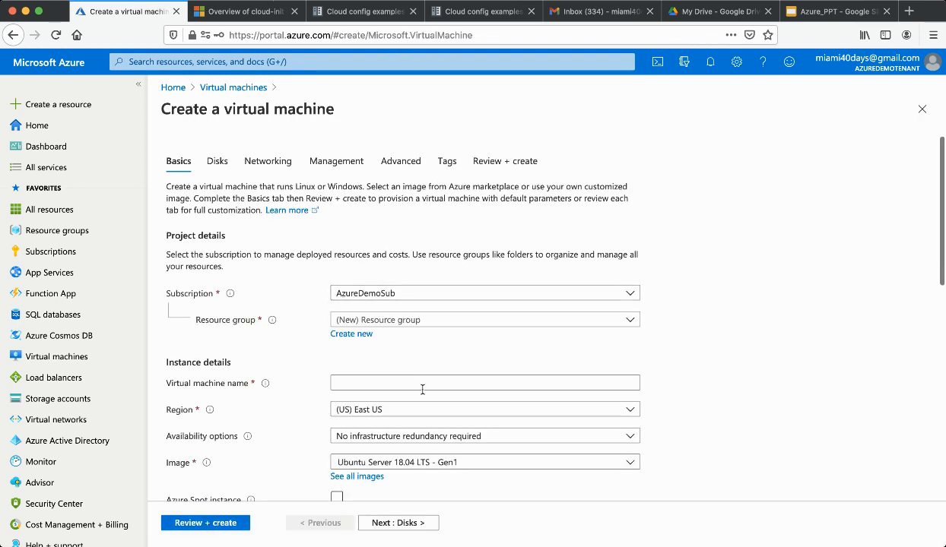
pyautogui.click(350, 333)
pyautogui.write('KKRG')
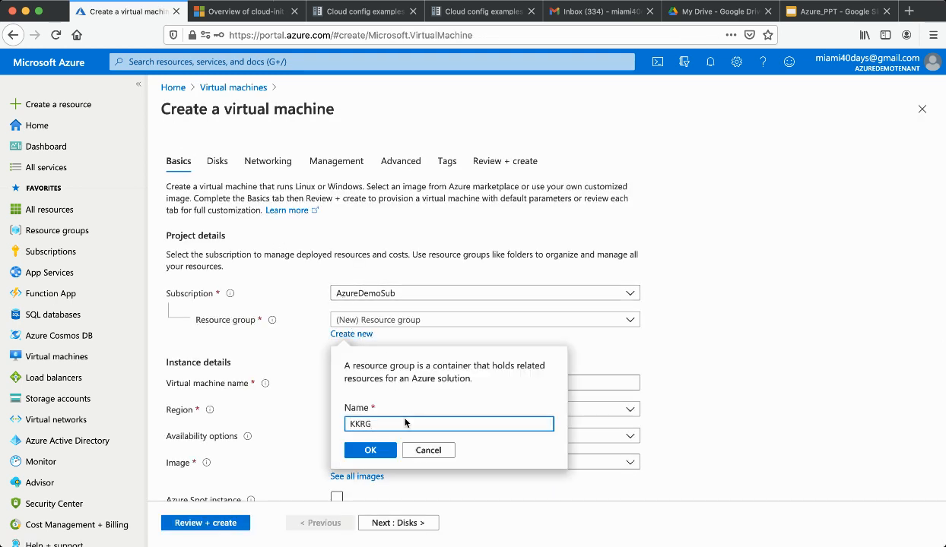
pyautogui.write('1')
pyautogui.click(364, 448)
pyautogui.click(374, 384)
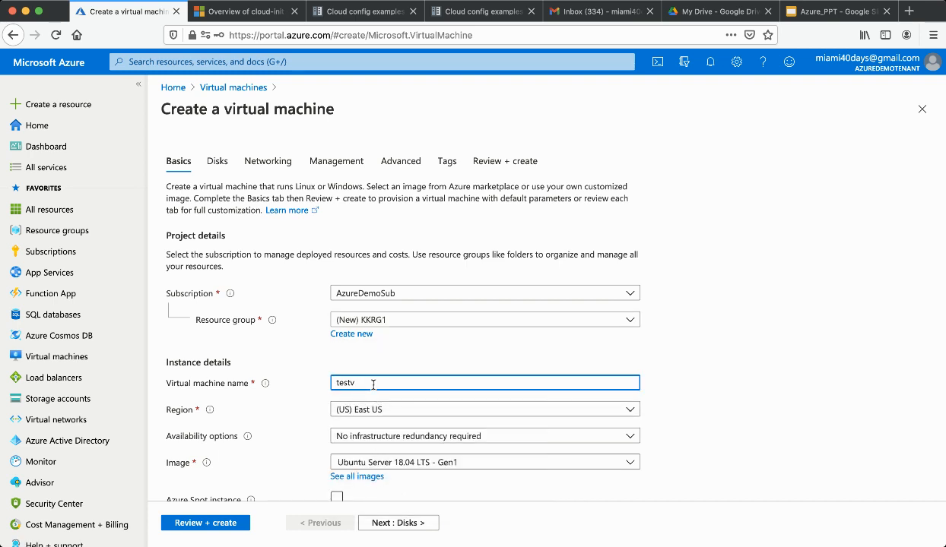
pyautogui.write('testvm')
pyautogui.scroll(-1, 374, 384)
pyautogui.click(384, 411)
pyautogui.click(384, 411)
pyautogui.click(336, 444)
pyautogui.scroll(-5, 413, 443)
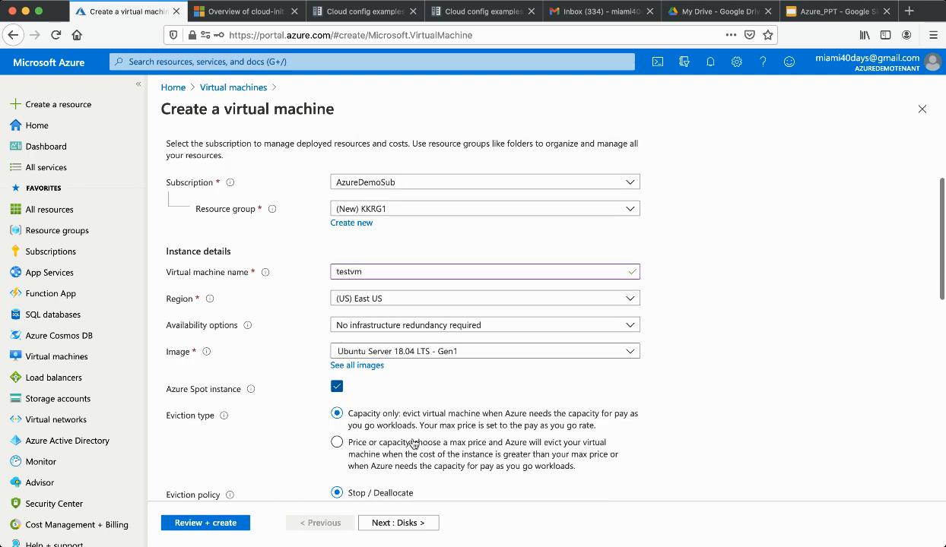
pyautogui.scroll(-3, 413, 443)
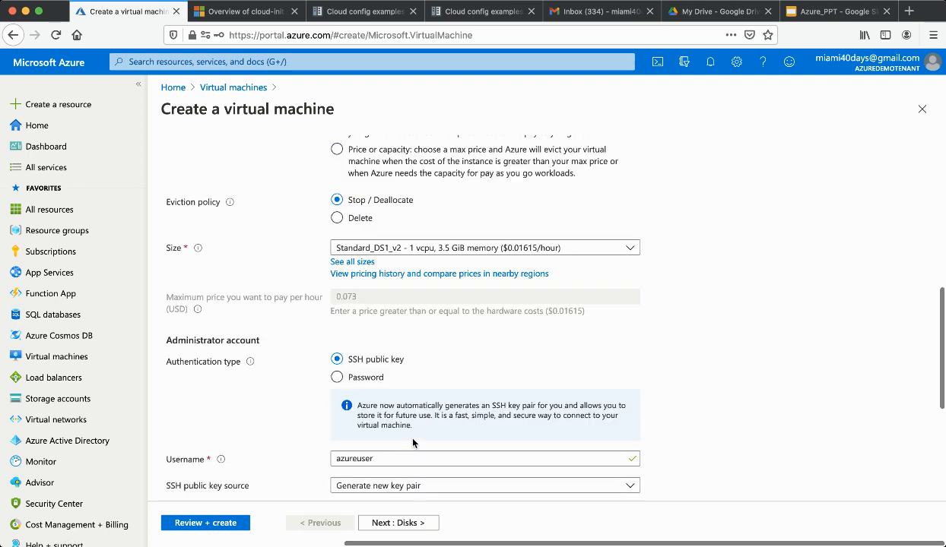
# Use password authentication with an admin username and password, allowing only HTTP (80) inbound
pyautogui.click(337, 310)
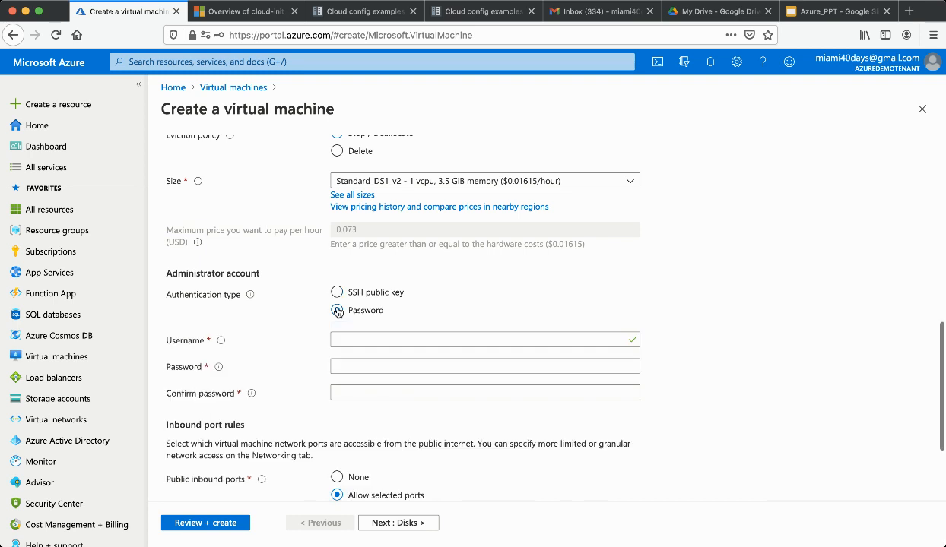
pyautogui.click(414, 335)
pyautogui.write('admin123')
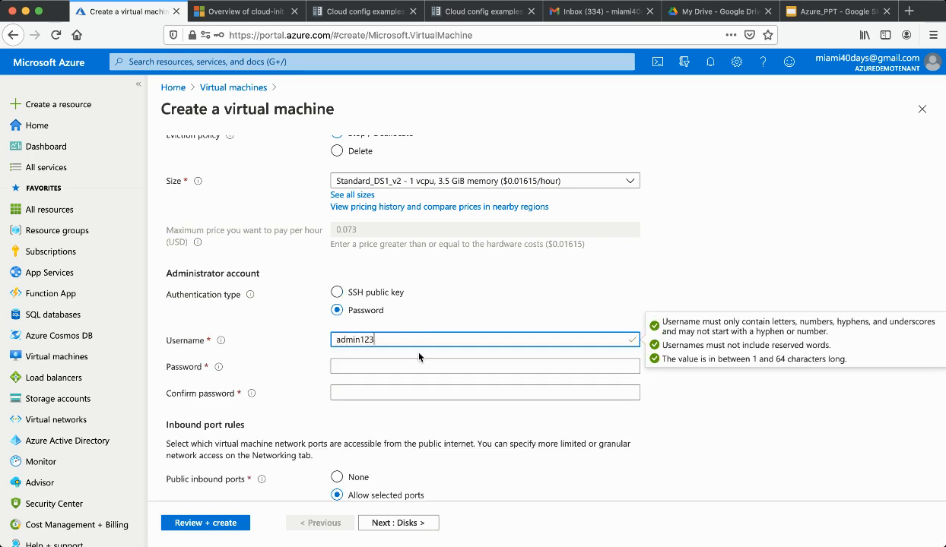
pyautogui.click(409, 363)
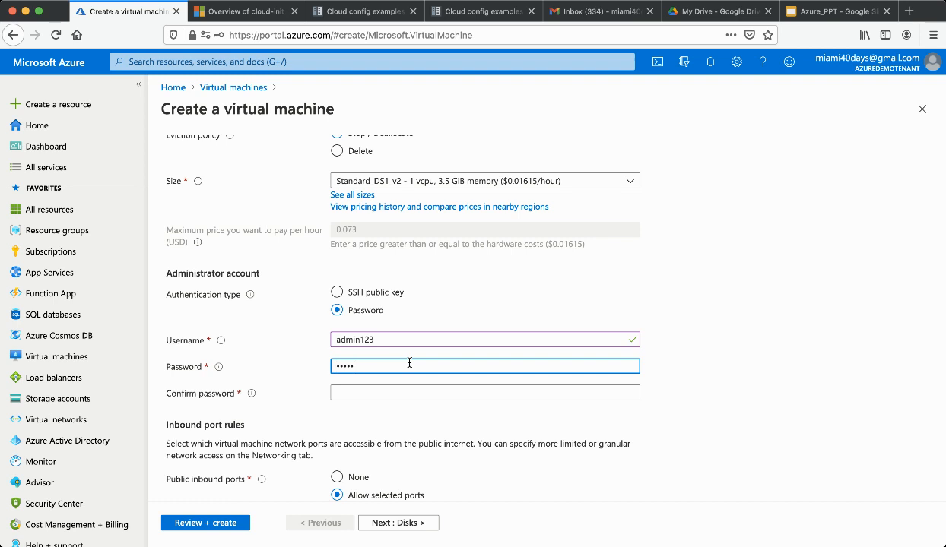
pyautogui.click(403, 393)
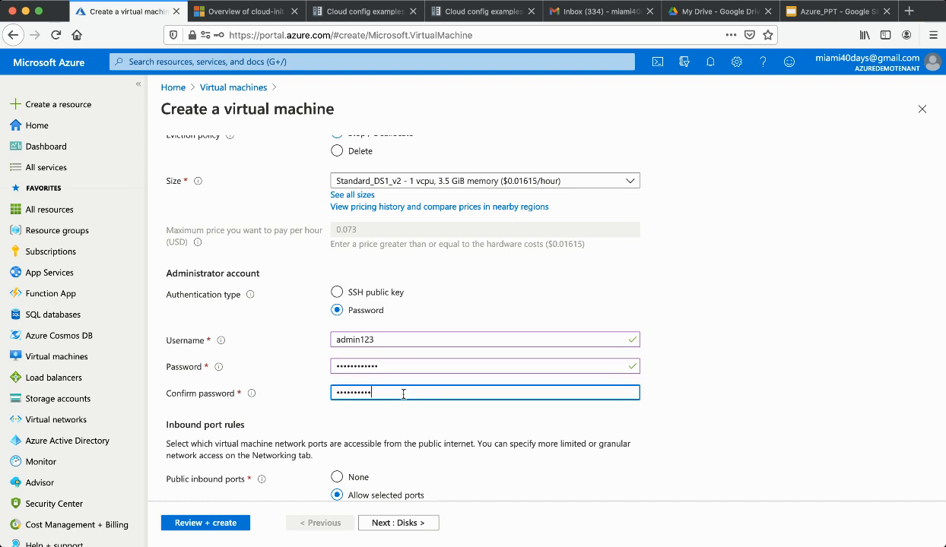
pyautogui.scroll(-3, 403, 393)
pyautogui.click(357, 419)
pyautogui.click(375, 362)
pyautogui.click(342, 400)
pyautogui.scroll(1, 344, 365)
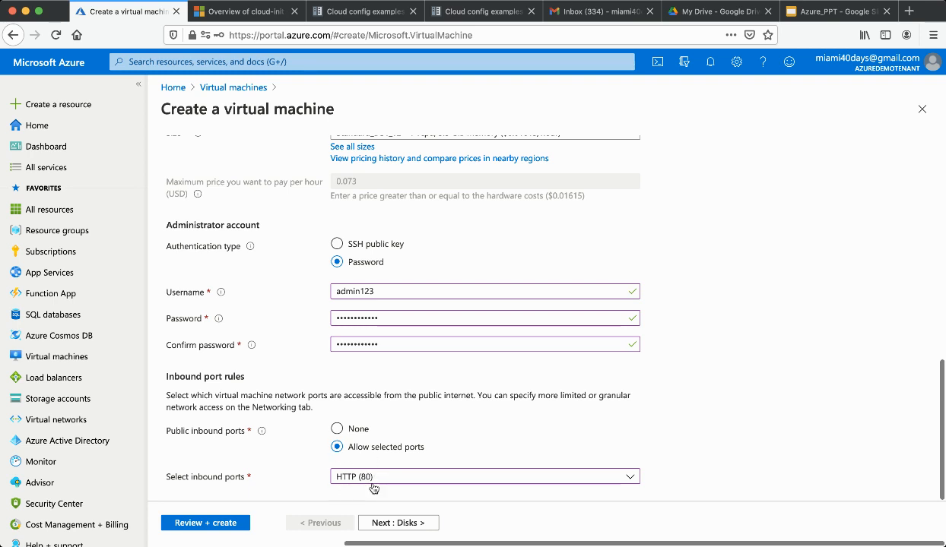
# Set the OS disk to Standard HDD and advance through Networking and Management to Advanced
pyautogui.click(397, 523)
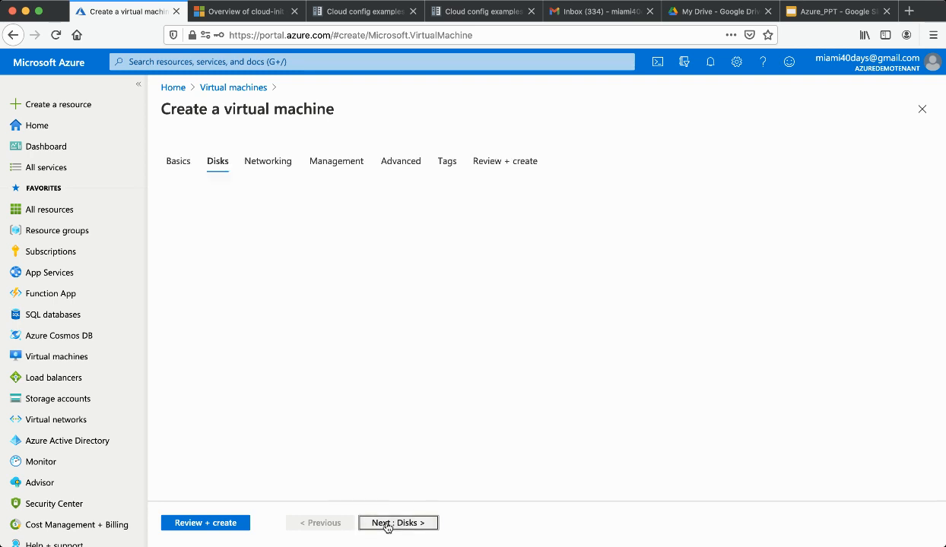
pyautogui.click(370, 241)
pyautogui.click(369, 255)
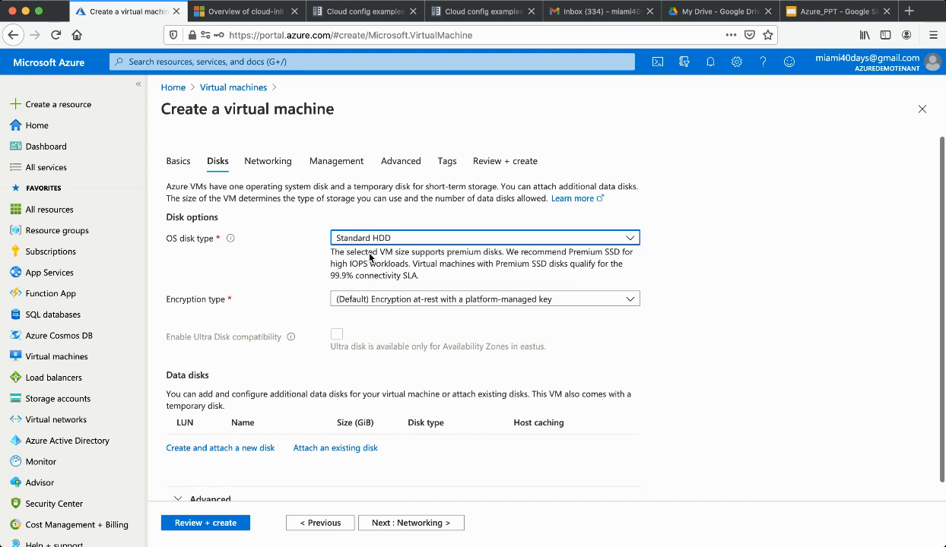
pyautogui.scroll(-1, 384, 457)
pyautogui.click(402, 523)
pyautogui.click(405, 523)
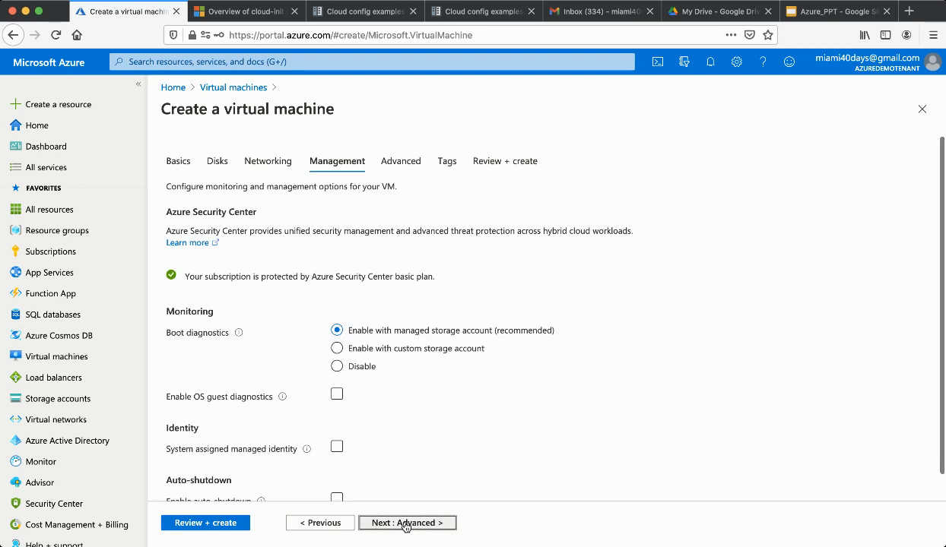
pyautogui.click(405, 523)
pyautogui.click(393, 367)
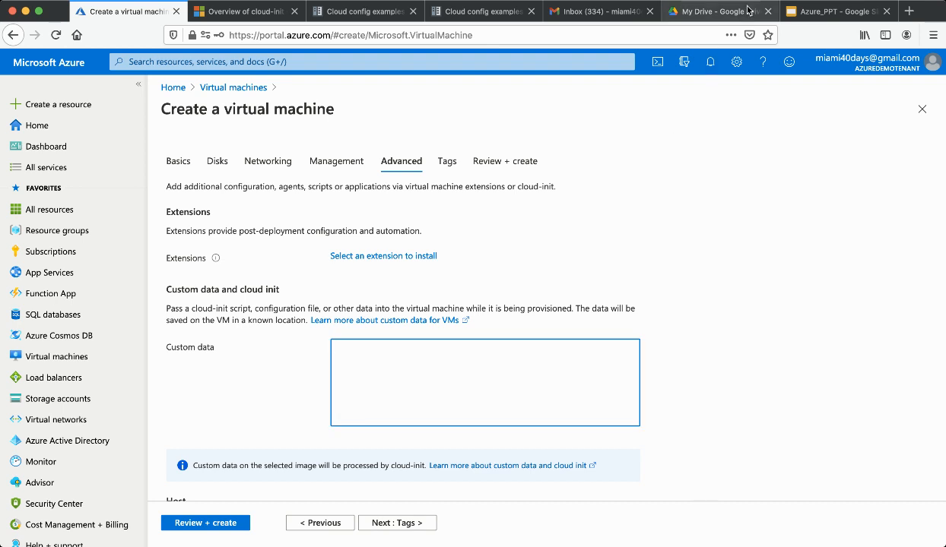
# Copy the cloud-config block from the Cloud-init slide and return to the VM wizard
pyautogui.click(783, 15)
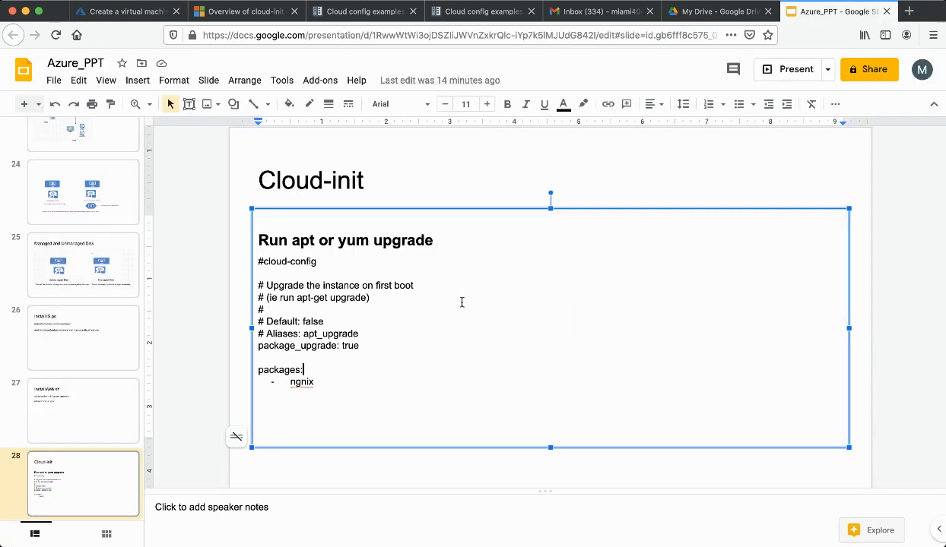
pyautogui.moveTo(257, 261); pyautogui.dragTo(330, 384)
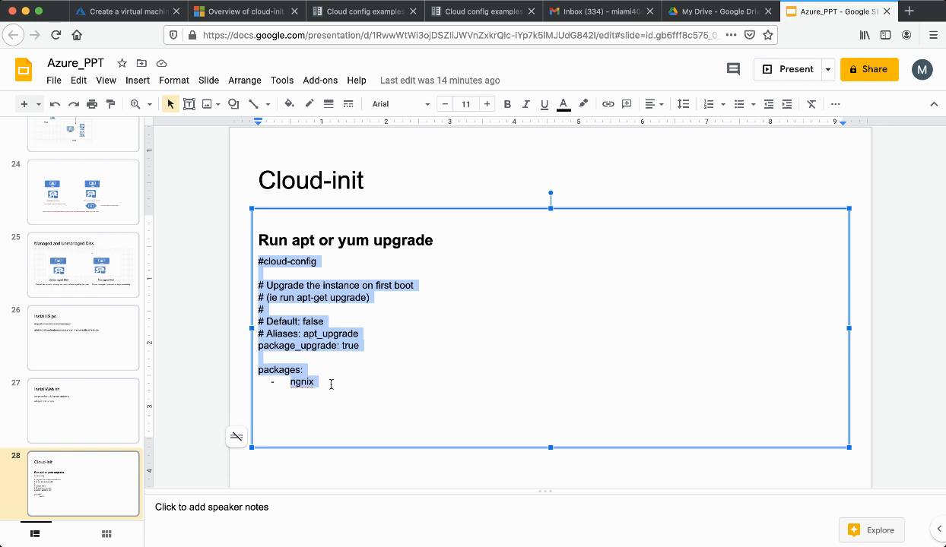
pyautogui.press('super+c')
pyautogui.click(137, 13)
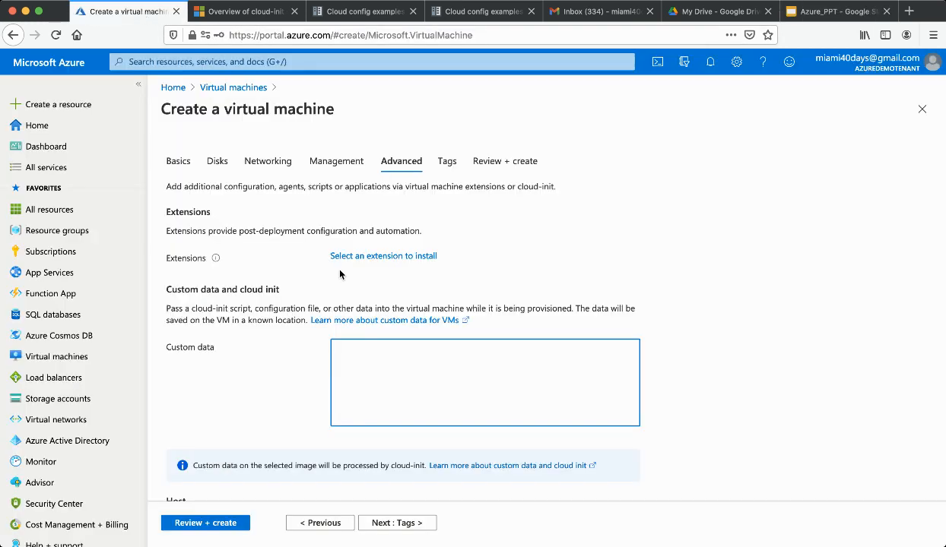
# Paste the cloud-config into Custom data, prefix the ngnix line with '-', and advance to Review + create
pyautogui.press('super+v')
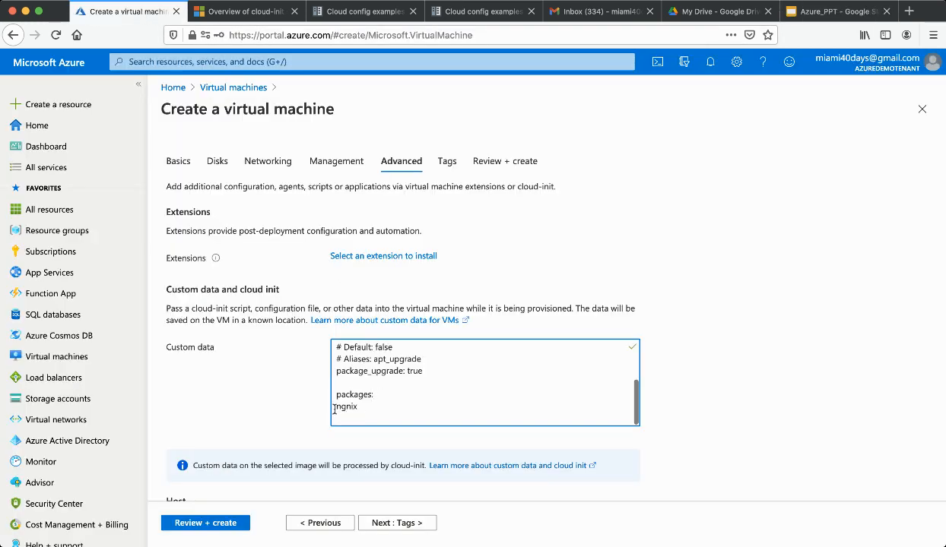
pyautogui.click(335, 407)
pyautogui.write('-')
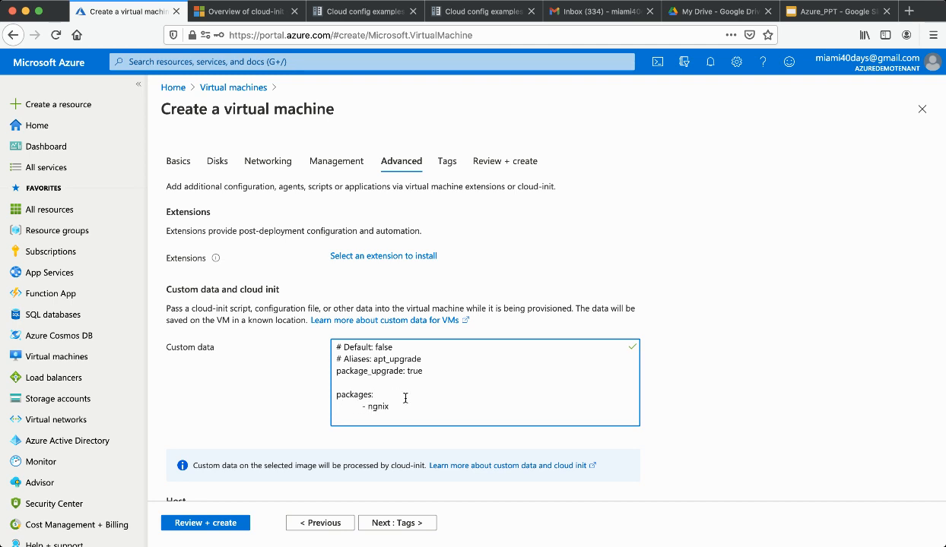
pyautogui.scroll(-1, 405, 397)
pyautogui.click(400, 524)
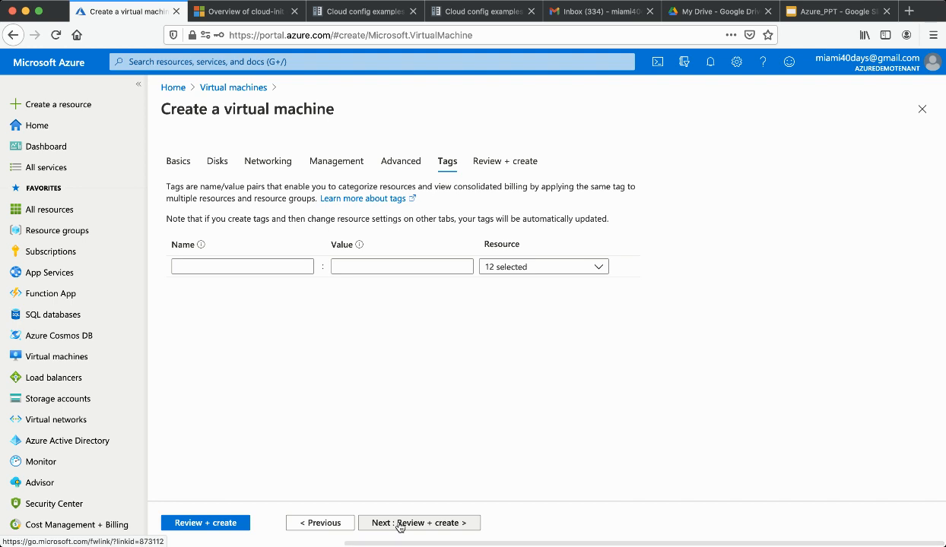
pyautogui.click(400, 524)
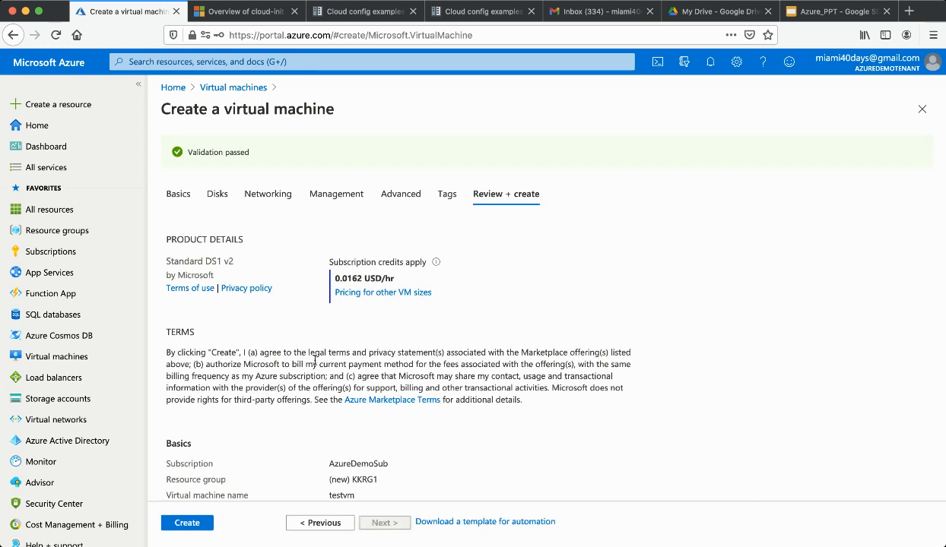
pyautogui.click(178, 194)
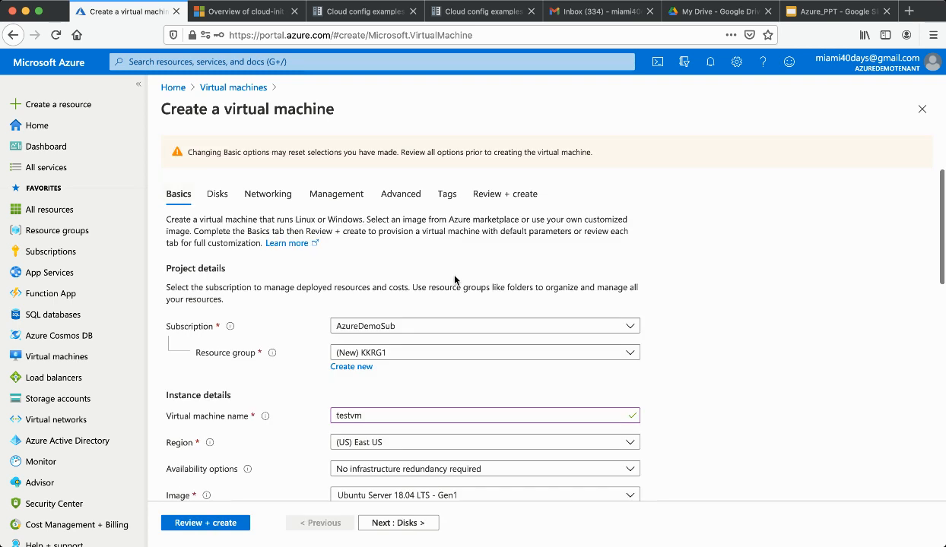
pyautogui.click(398, 523)
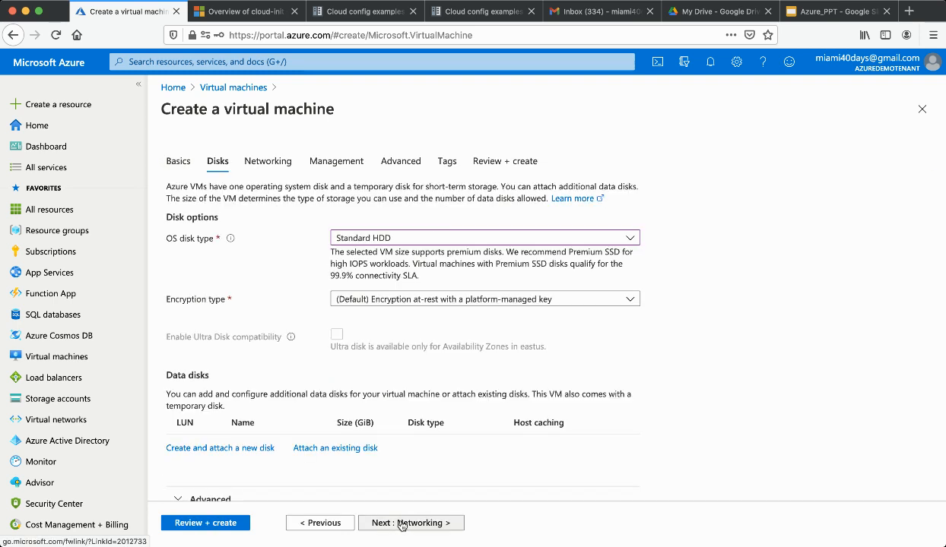
pyautogui.scroll(-1, 378, 381)
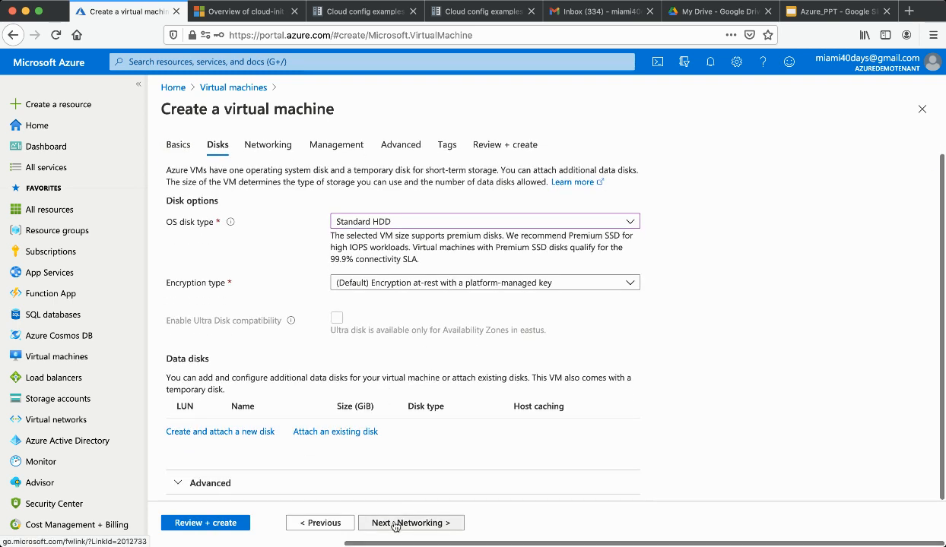
pyautogui.click(174, 147)
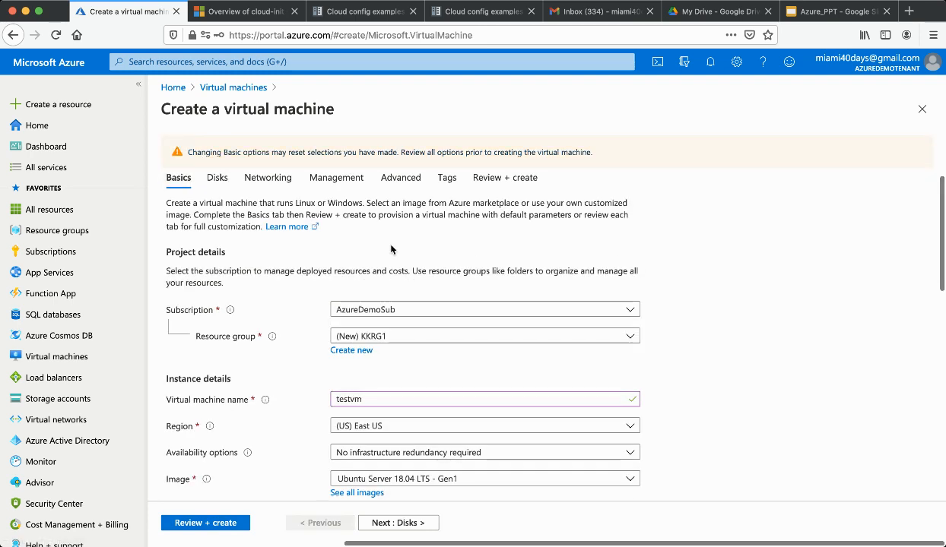
pyautogui.scroll(-5, 411, 266)
pyautogui.click(392, 522)
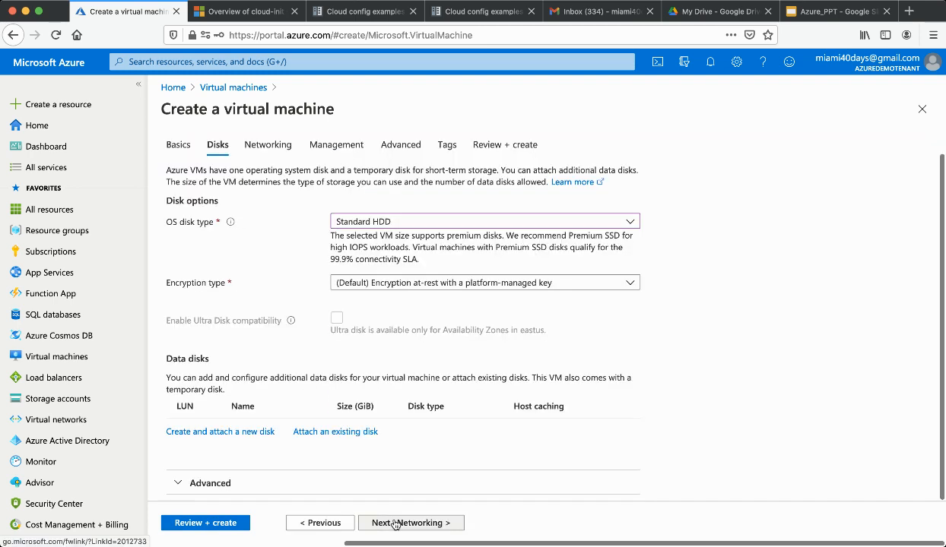
pyautogui.click(390, 521)
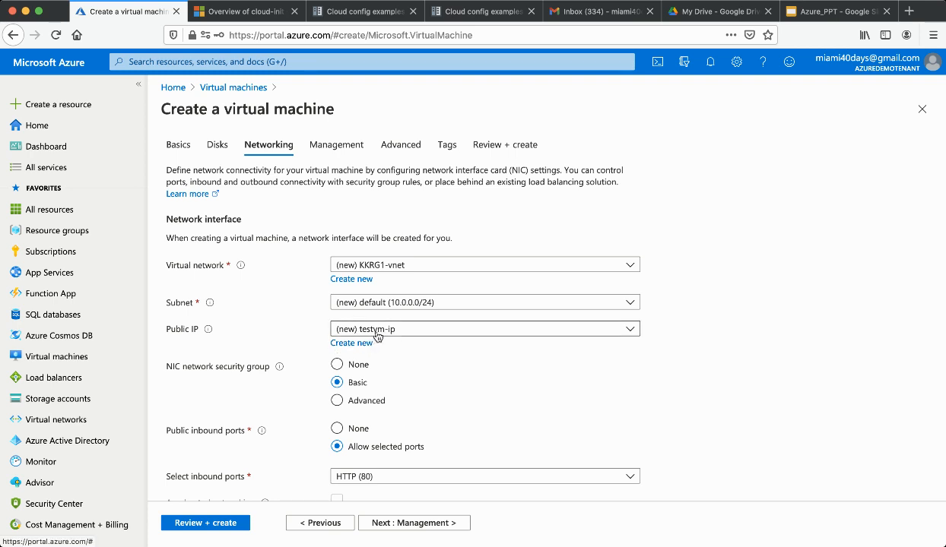
pyautogui.click(420, 524)
pyautogui.click(420, 524)
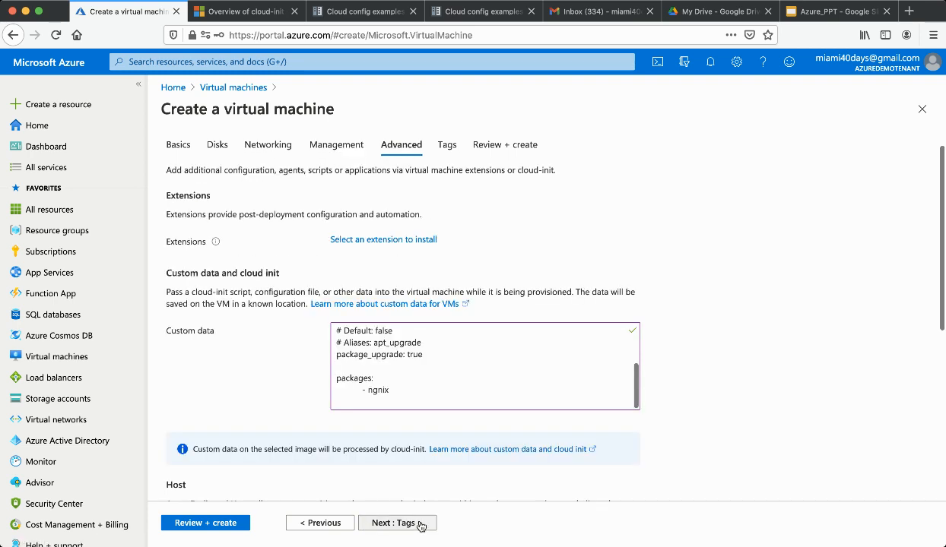
pyautogui.click(421, 524)
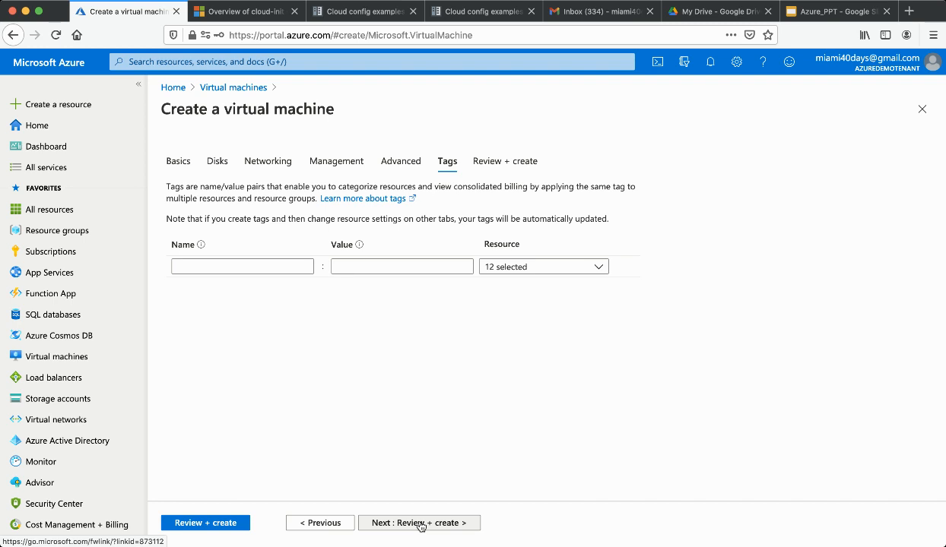
pyautogui.click(421, 525)
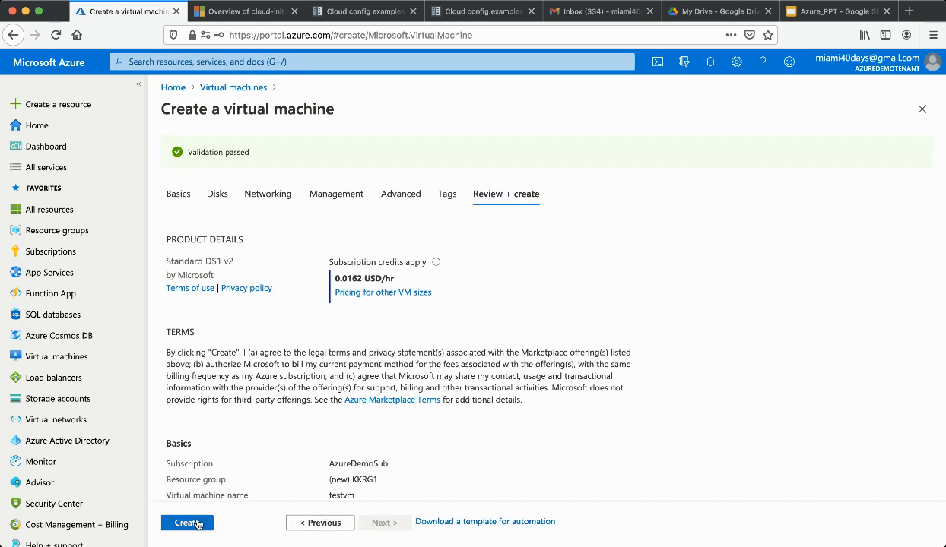
pyautogui.click(196, 523)
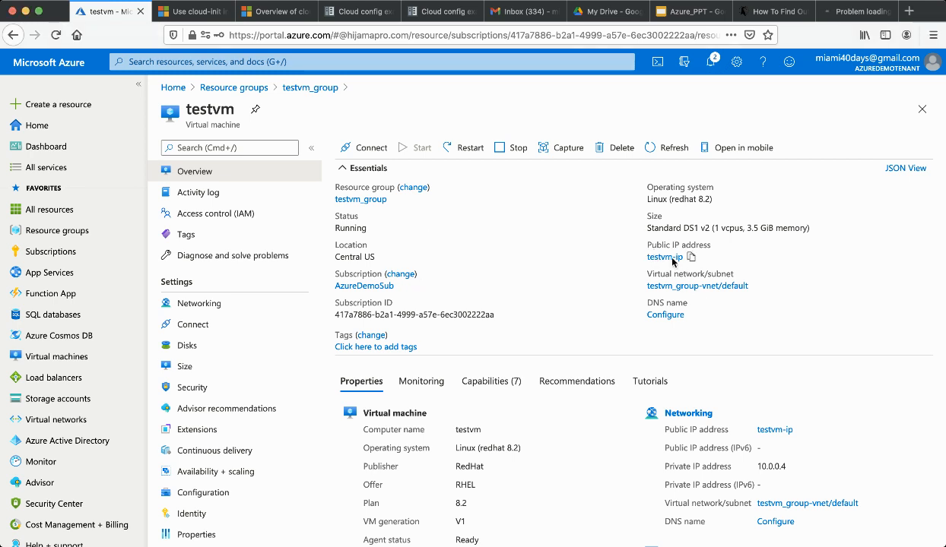
# Switch to the browser tab showing the timed-out page
pyautogui.click(851, 10)
# Inspect the 52.173.184.193 error page and highlight the line saying the server isn't responding
pyautogui.click(574, 37)
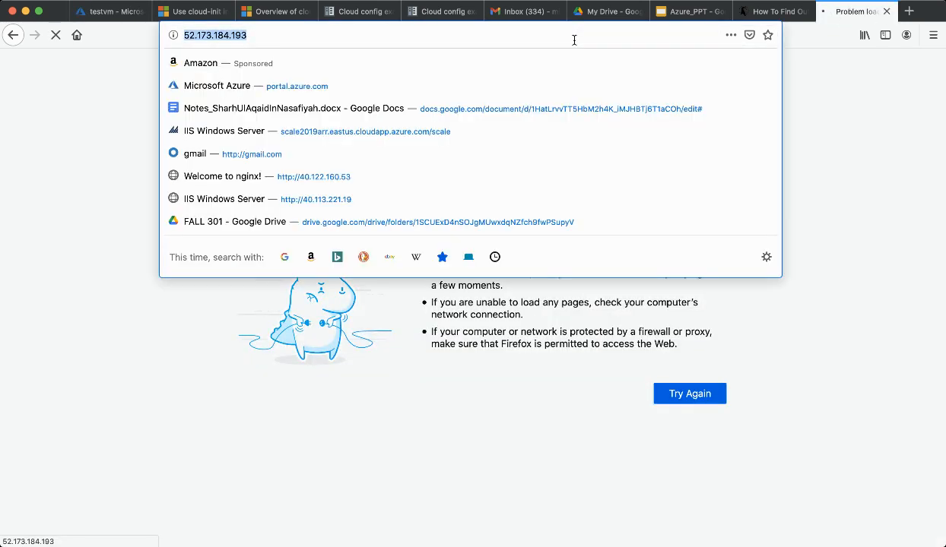
pyautogui.click(128, 201)
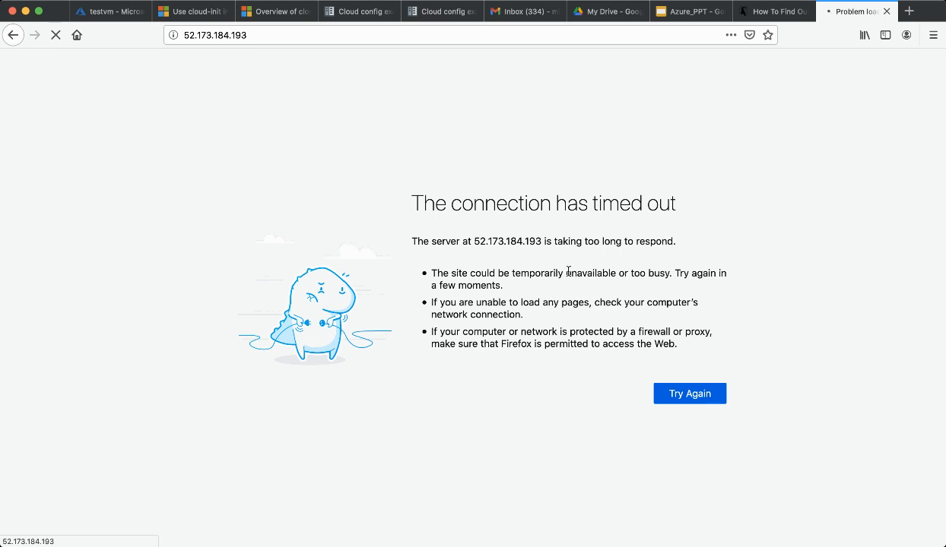
pyautogui.tripleClick(505, 242)
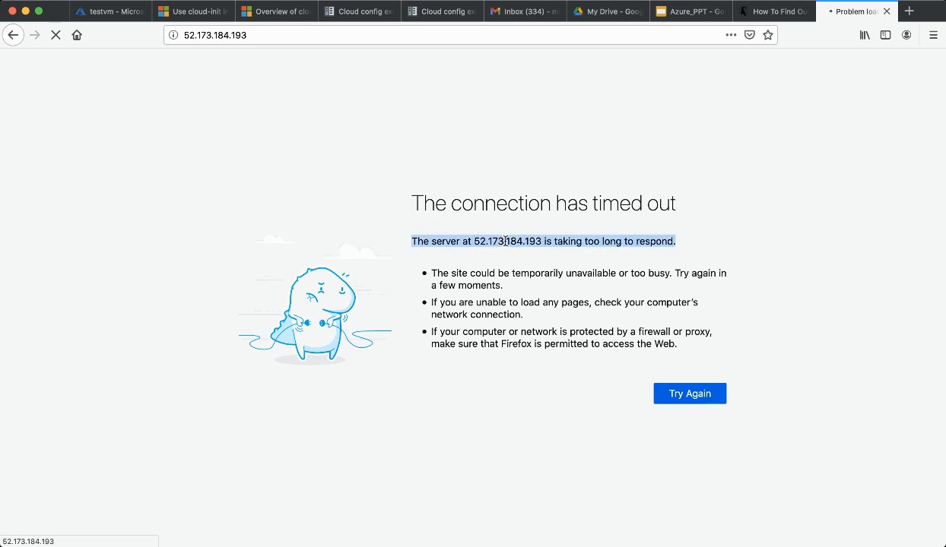
# Recheck the 52.173.184.193 address and confirm the page still reports the connection timed out
pyautogui.click(342, 37)
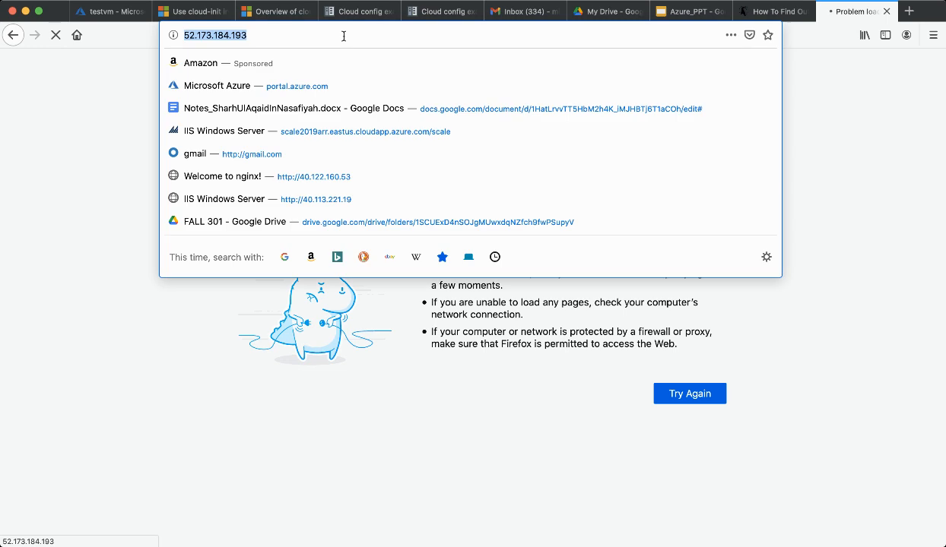
pyautogui.click(118, 188)
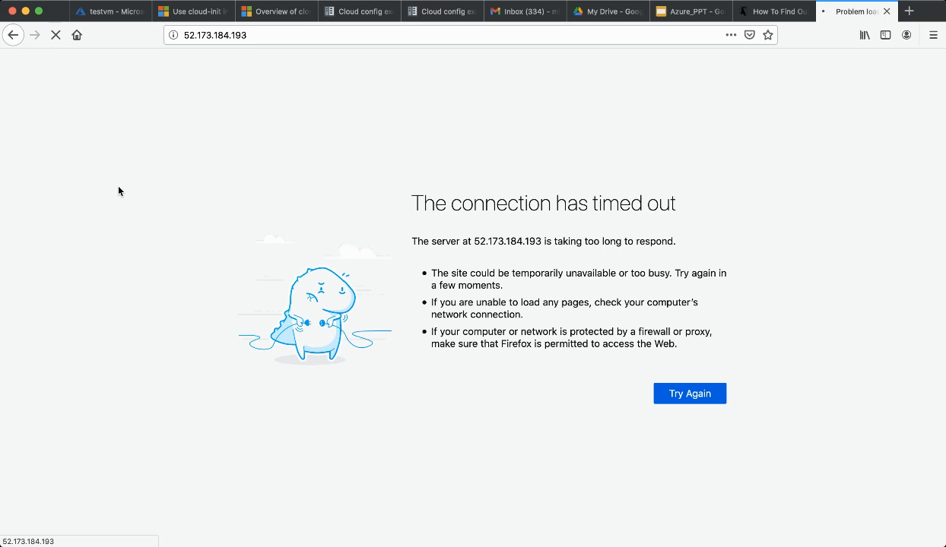
pyautogui.tripleClick(451, 209)
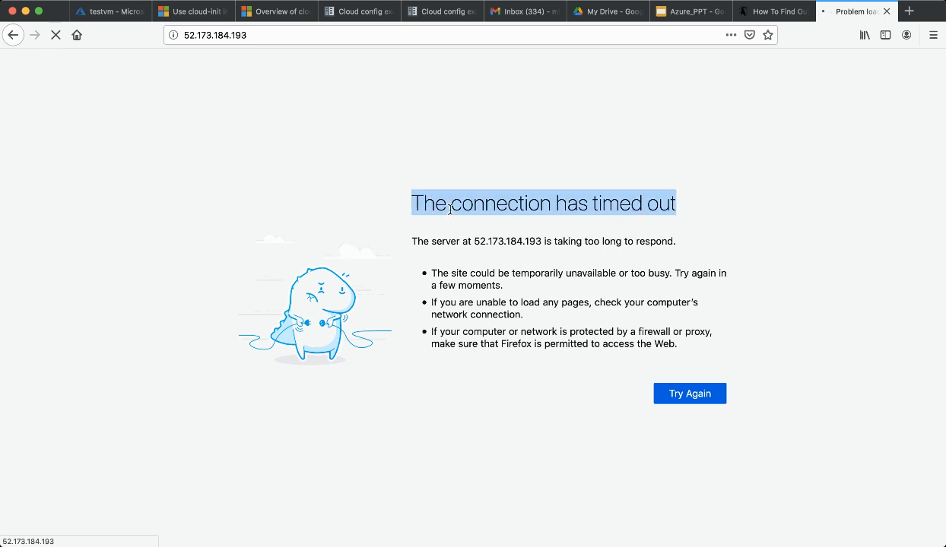
pyautogui.click(306, 36)
pyautogui.click(66, 263)
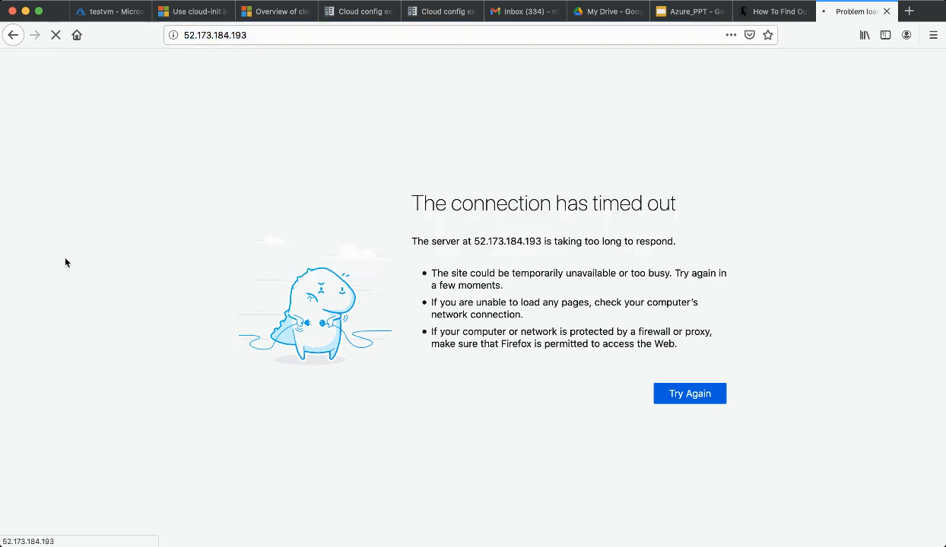
pyautogui.click(188, 13)
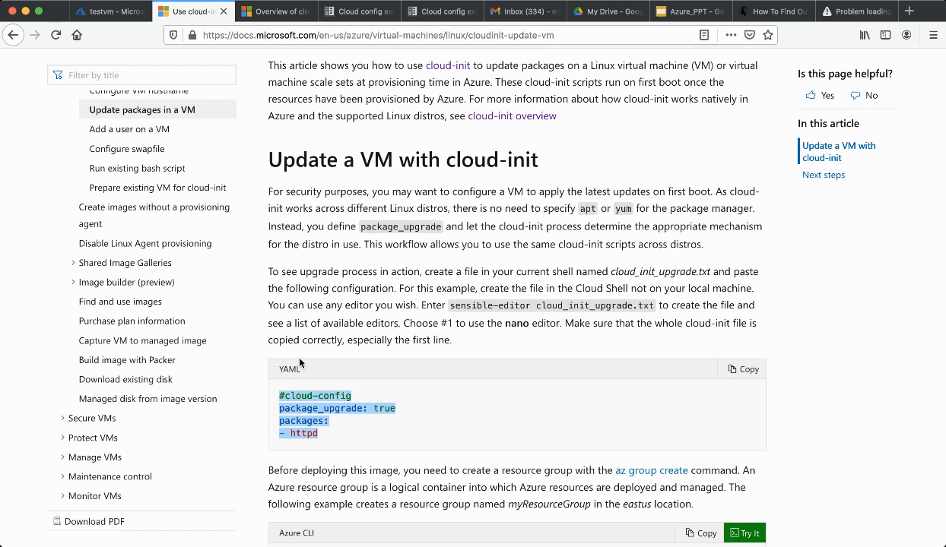
# Scroll through the cloud-init package install article to view its YAML example
pyautogui.scroll(-3, 311, 380)
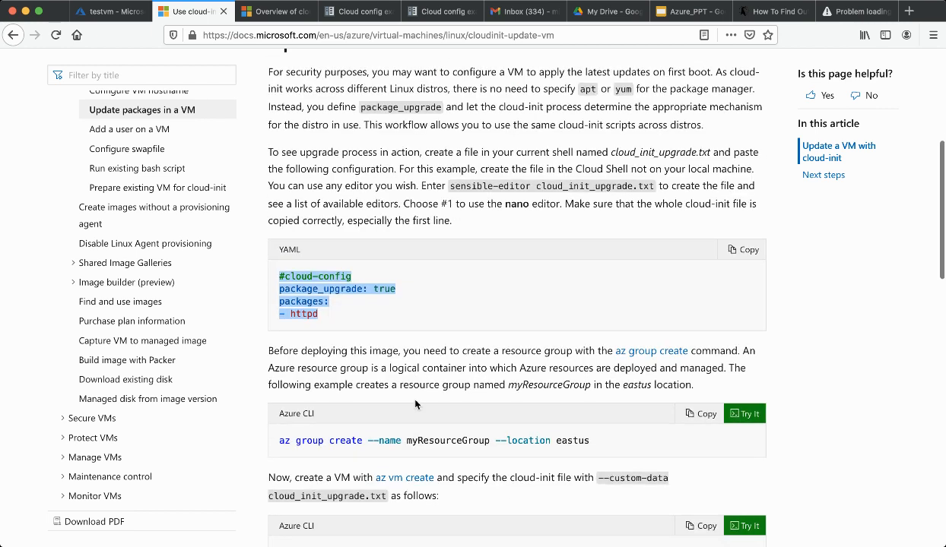
pyautogui.scroll(4, 409, 276)
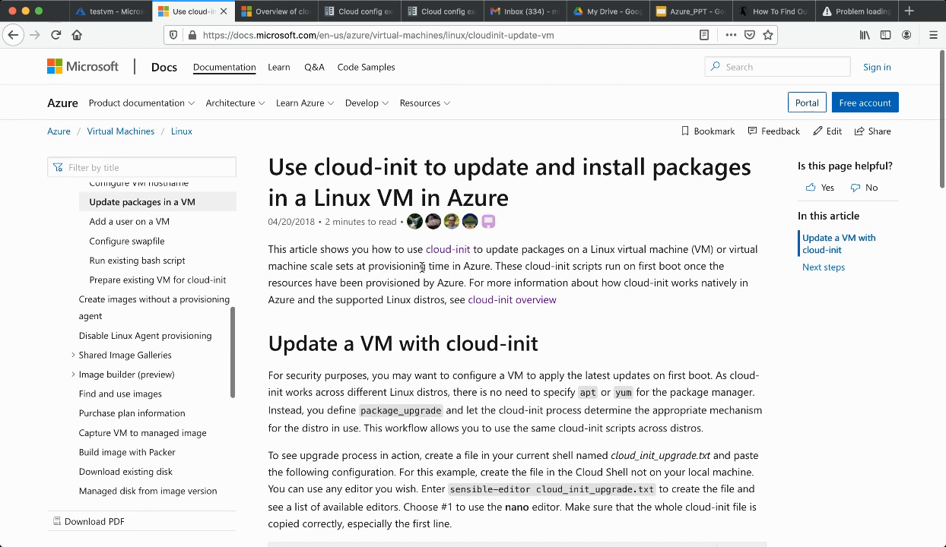